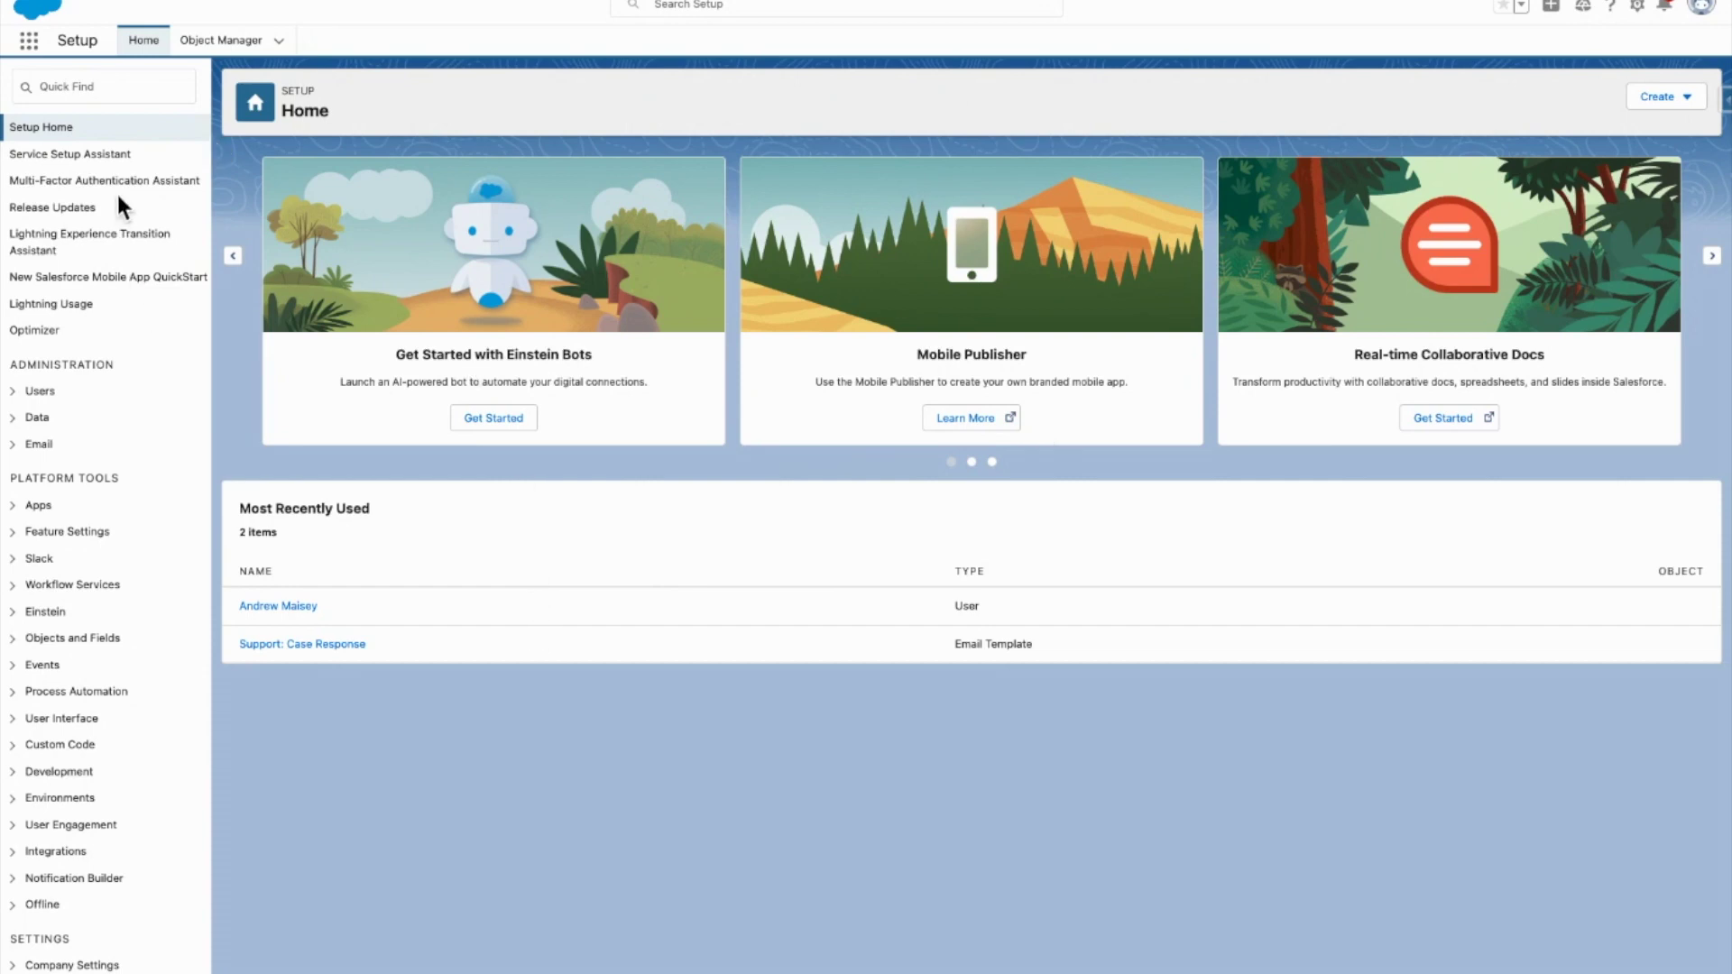
# Step: Find Case Auto-Response Rules through Quick Find 'response ru' and begin a new rule
pyautogui.click(92, 89)
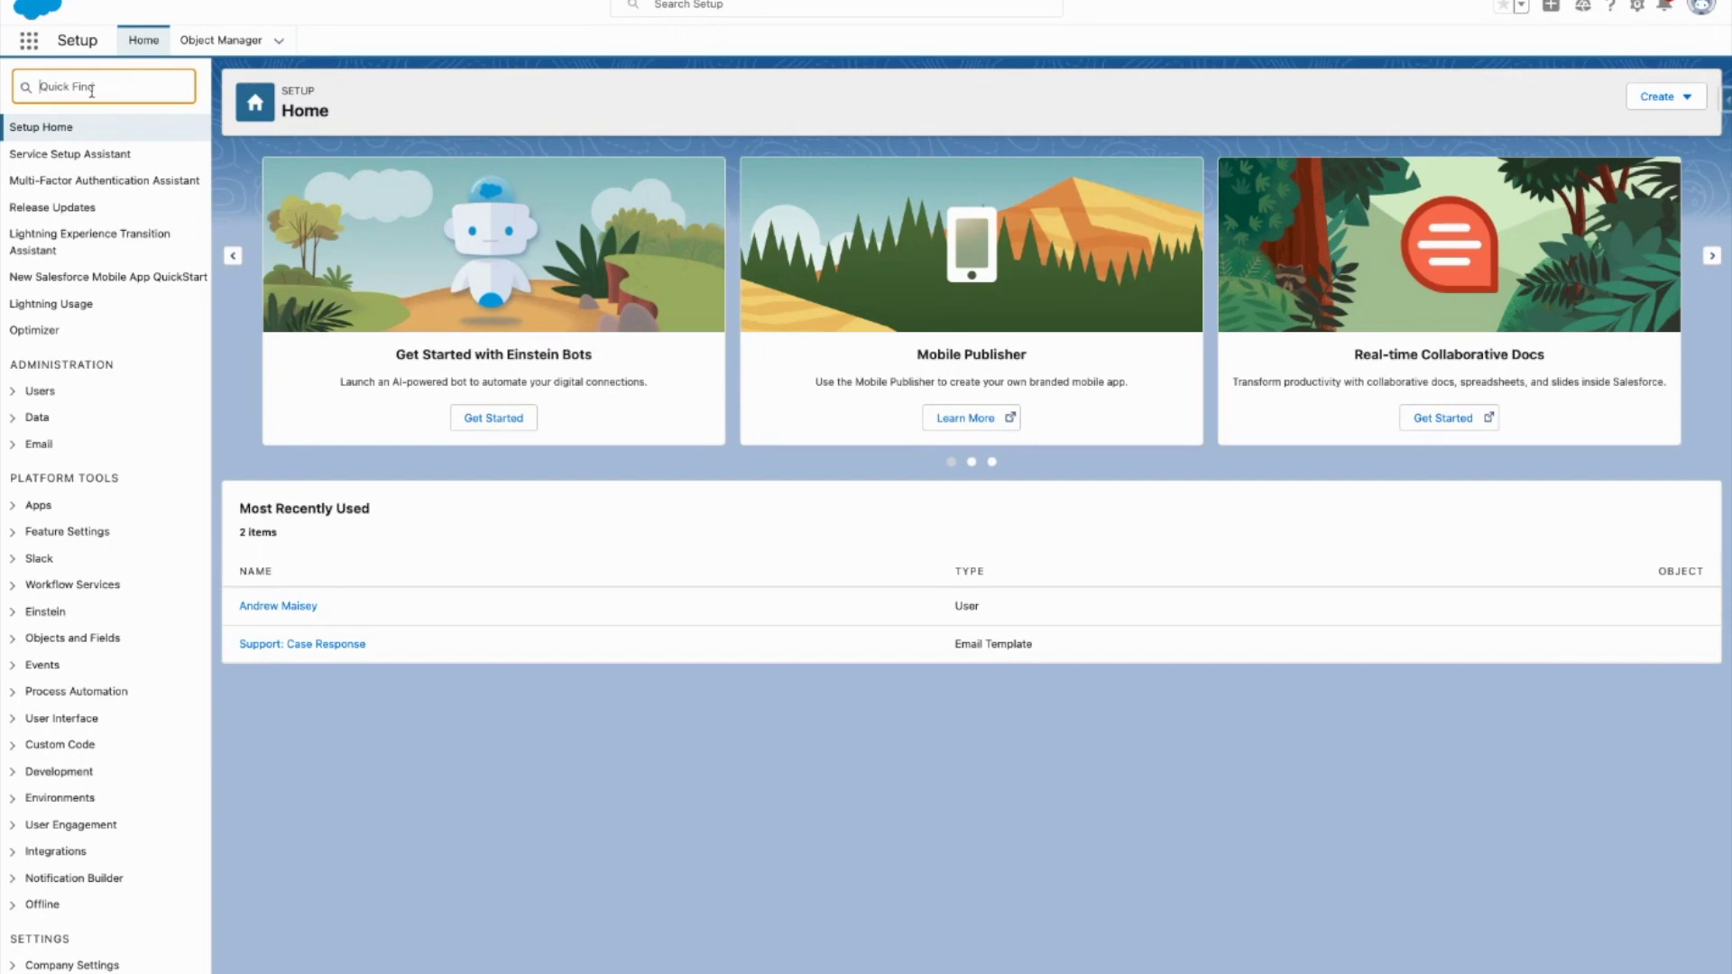
pyautogui.write('response ru')
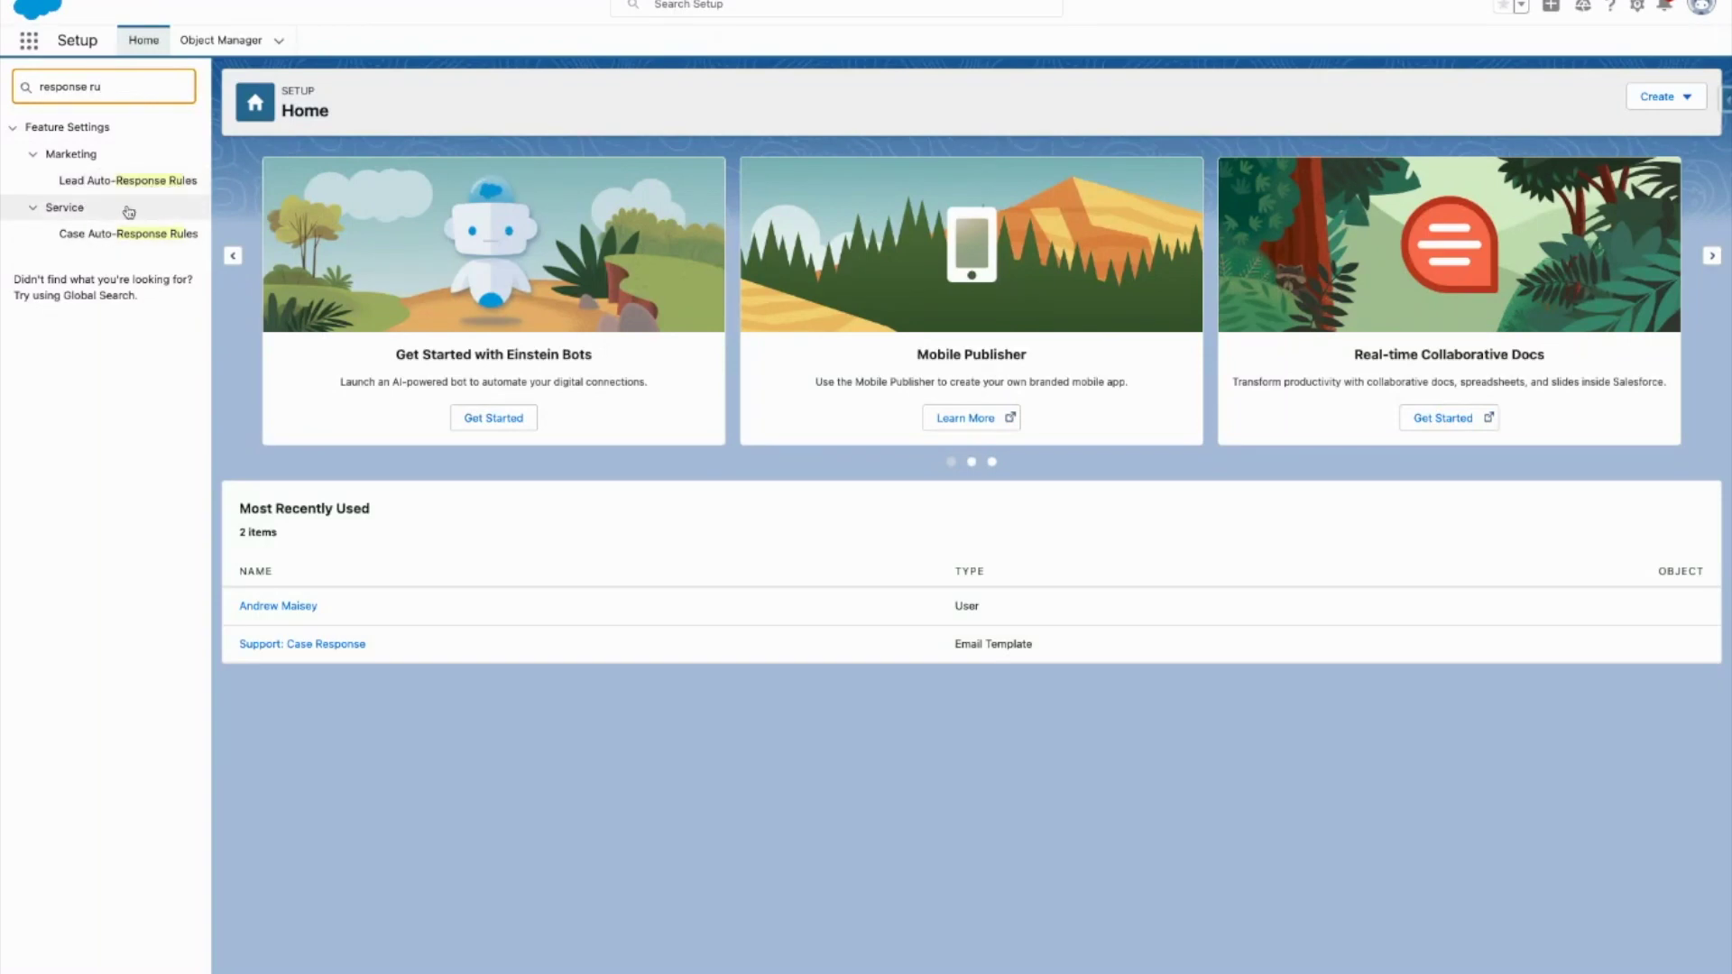
pyautogui.click(88, 236)
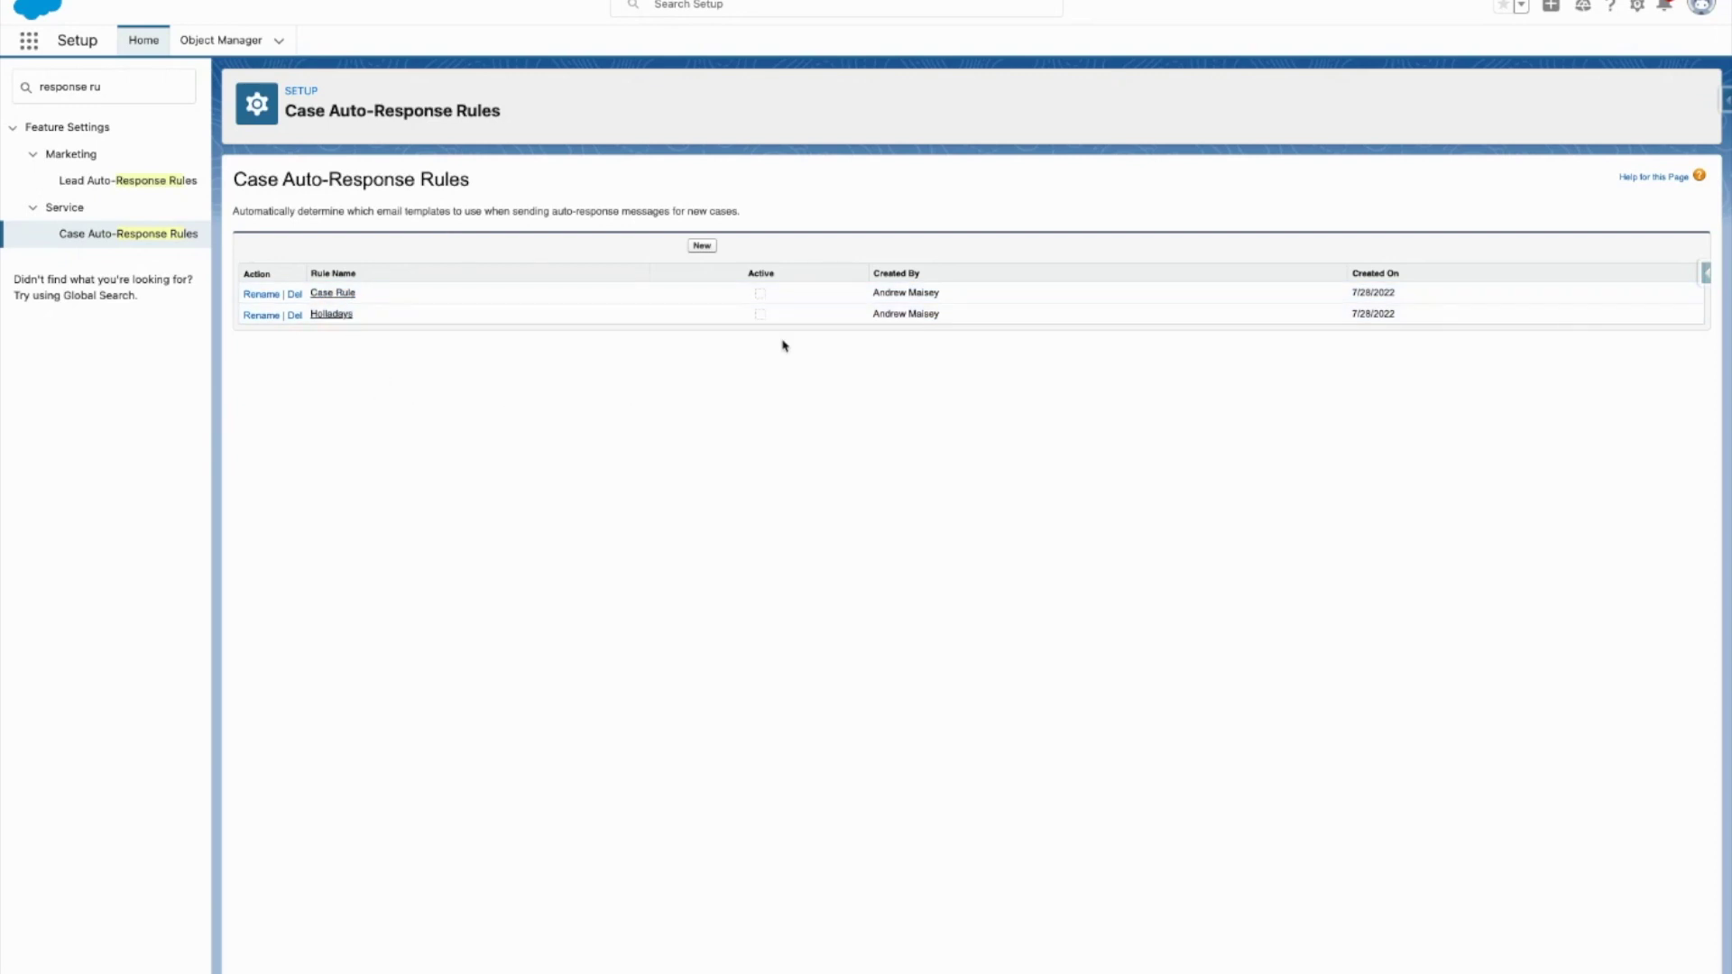
pyautogui.click(699, 243)
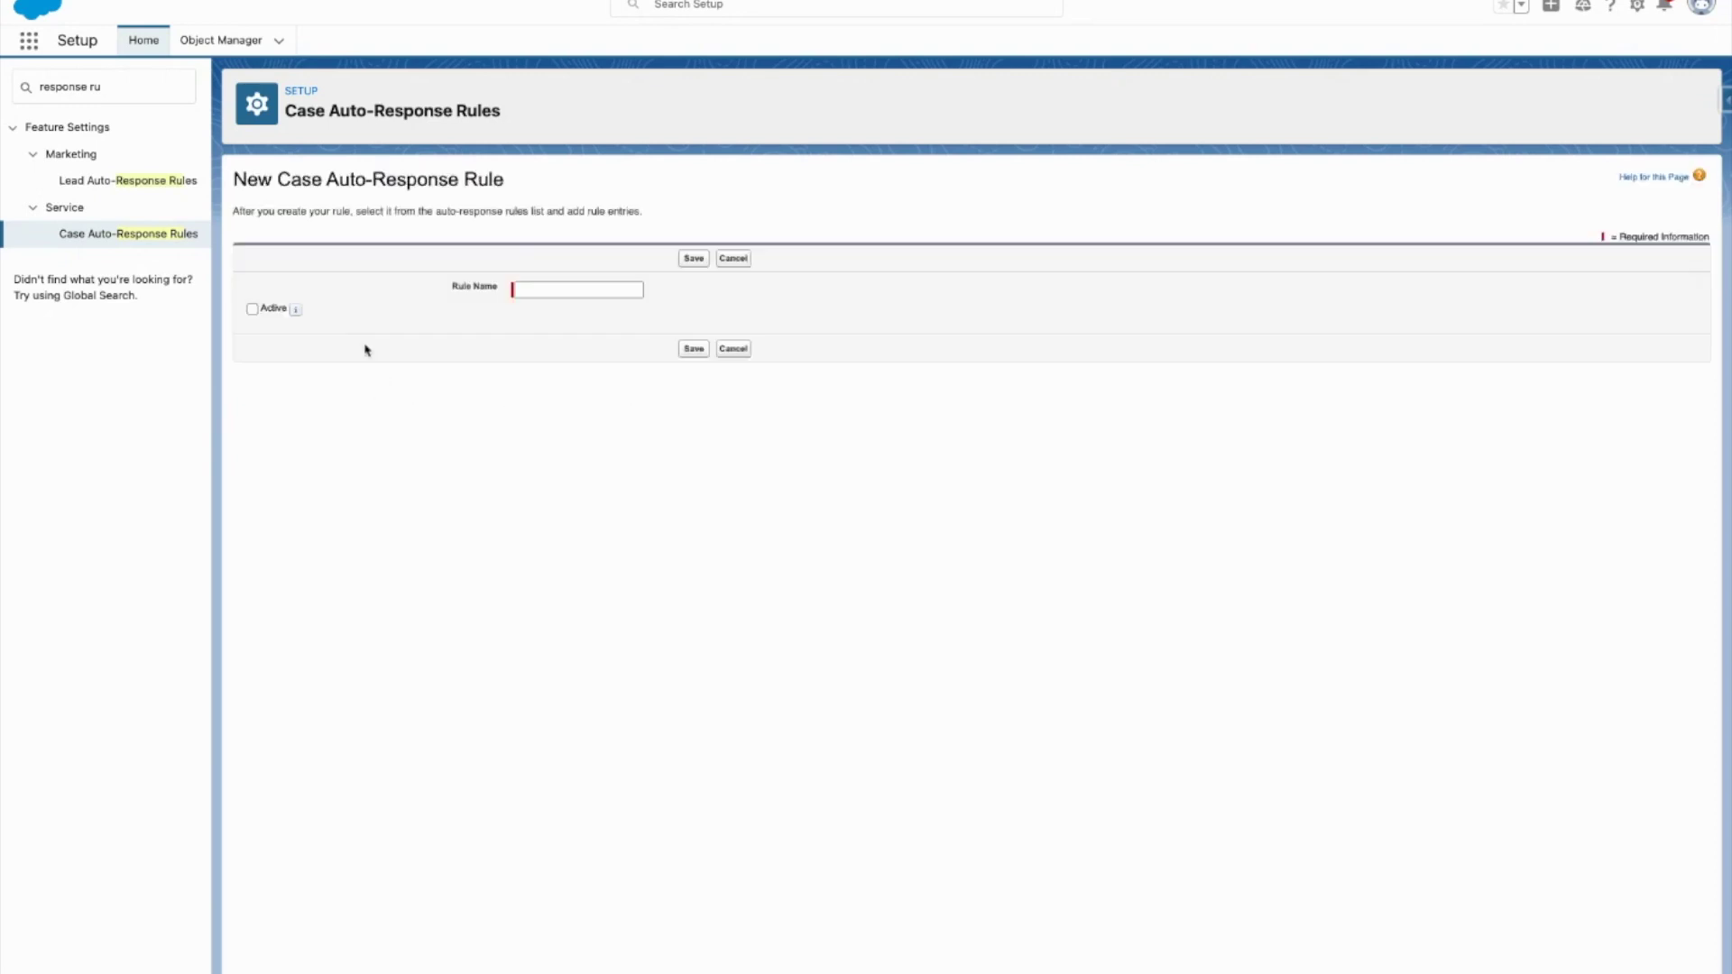
# Step: Save an active rule named 'Standard Case Response' and start a new entry from its detail page
pyautogui.write('Standard Cas')
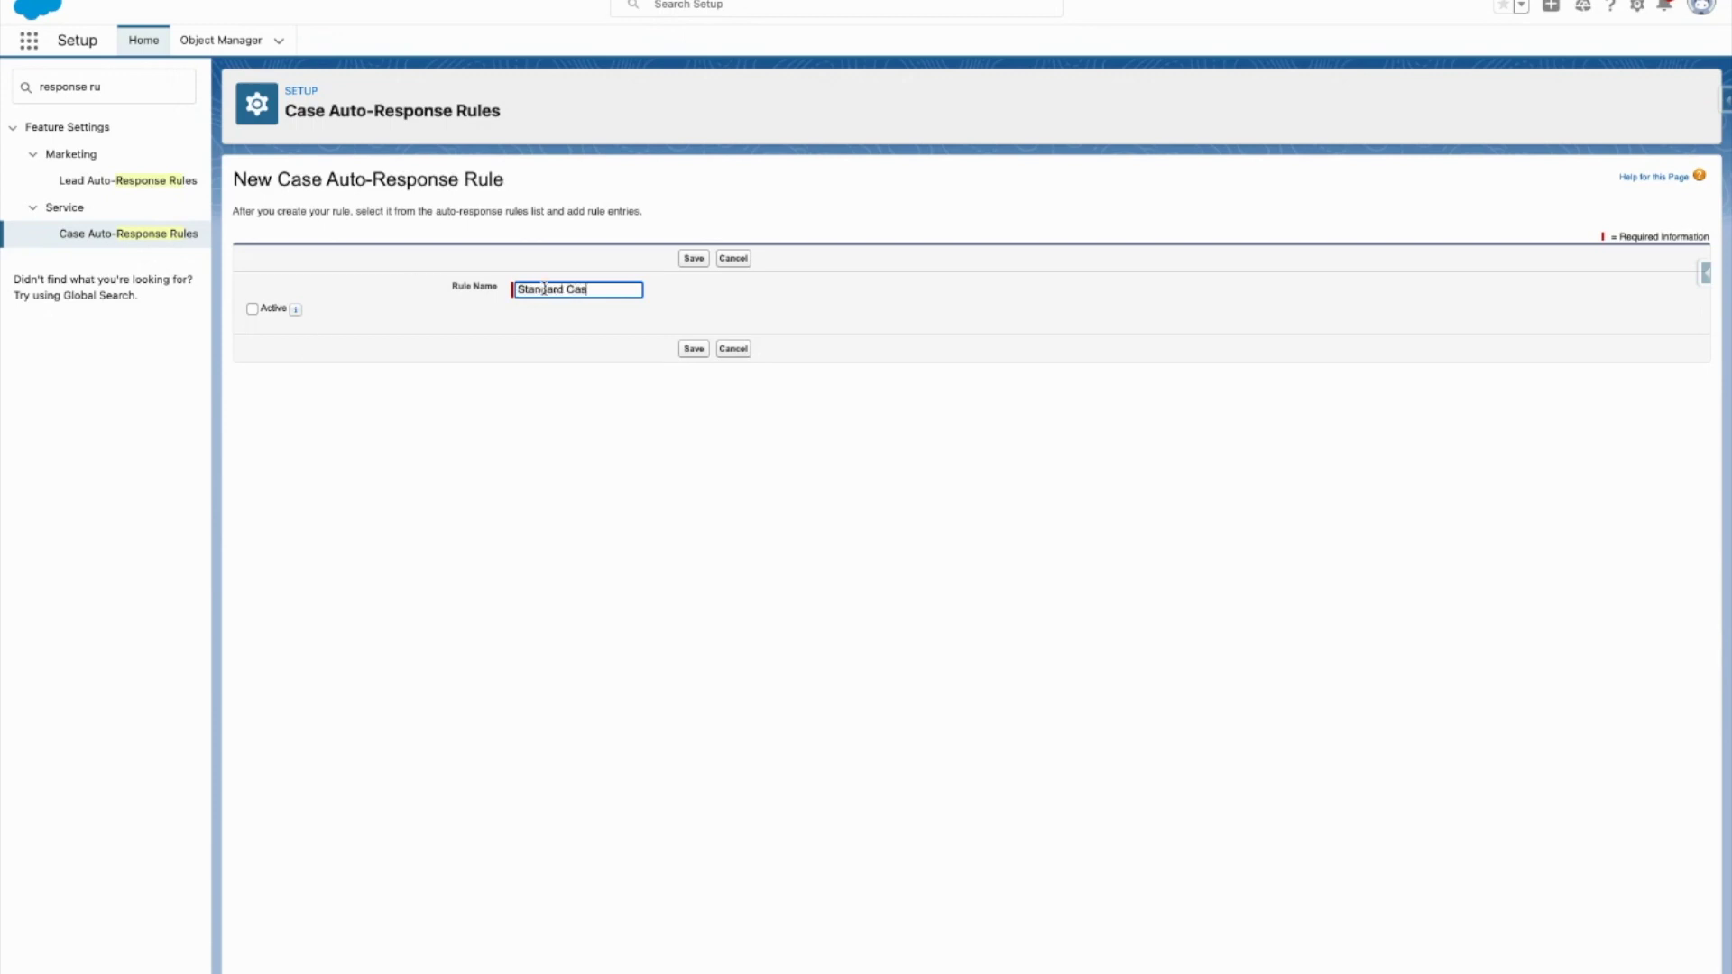
pyautogui.write('e Response Rule')
pyautogui.click(266, 311)
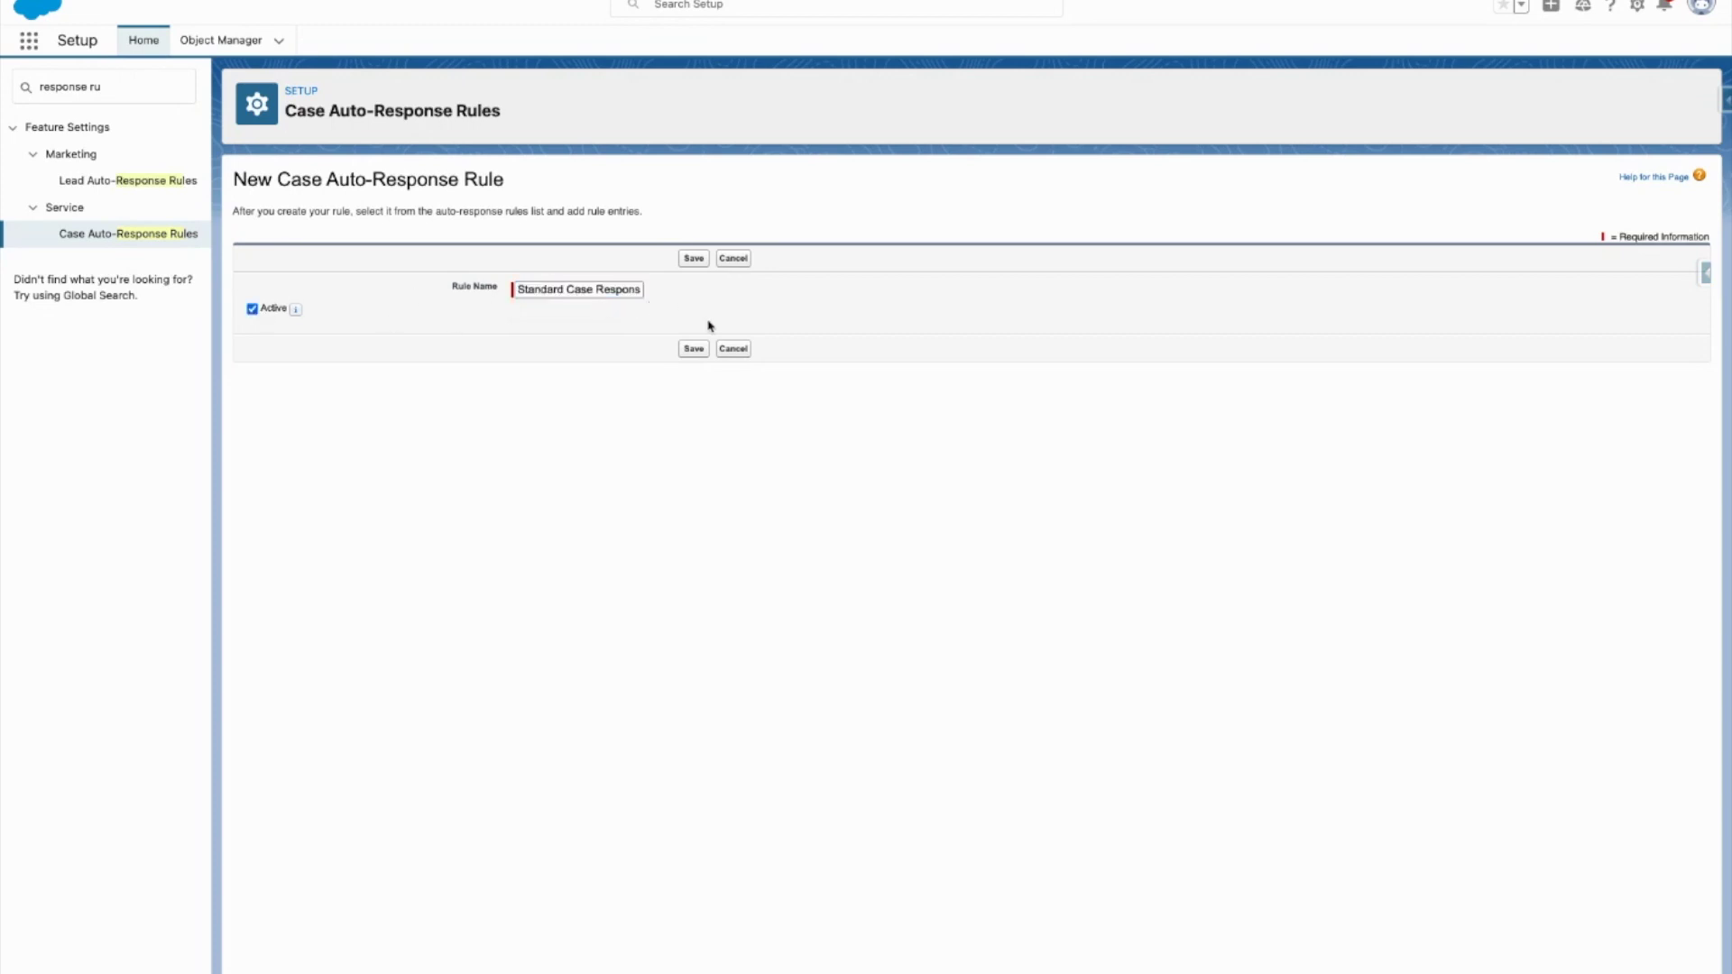
pyautogui.click(692, 353)
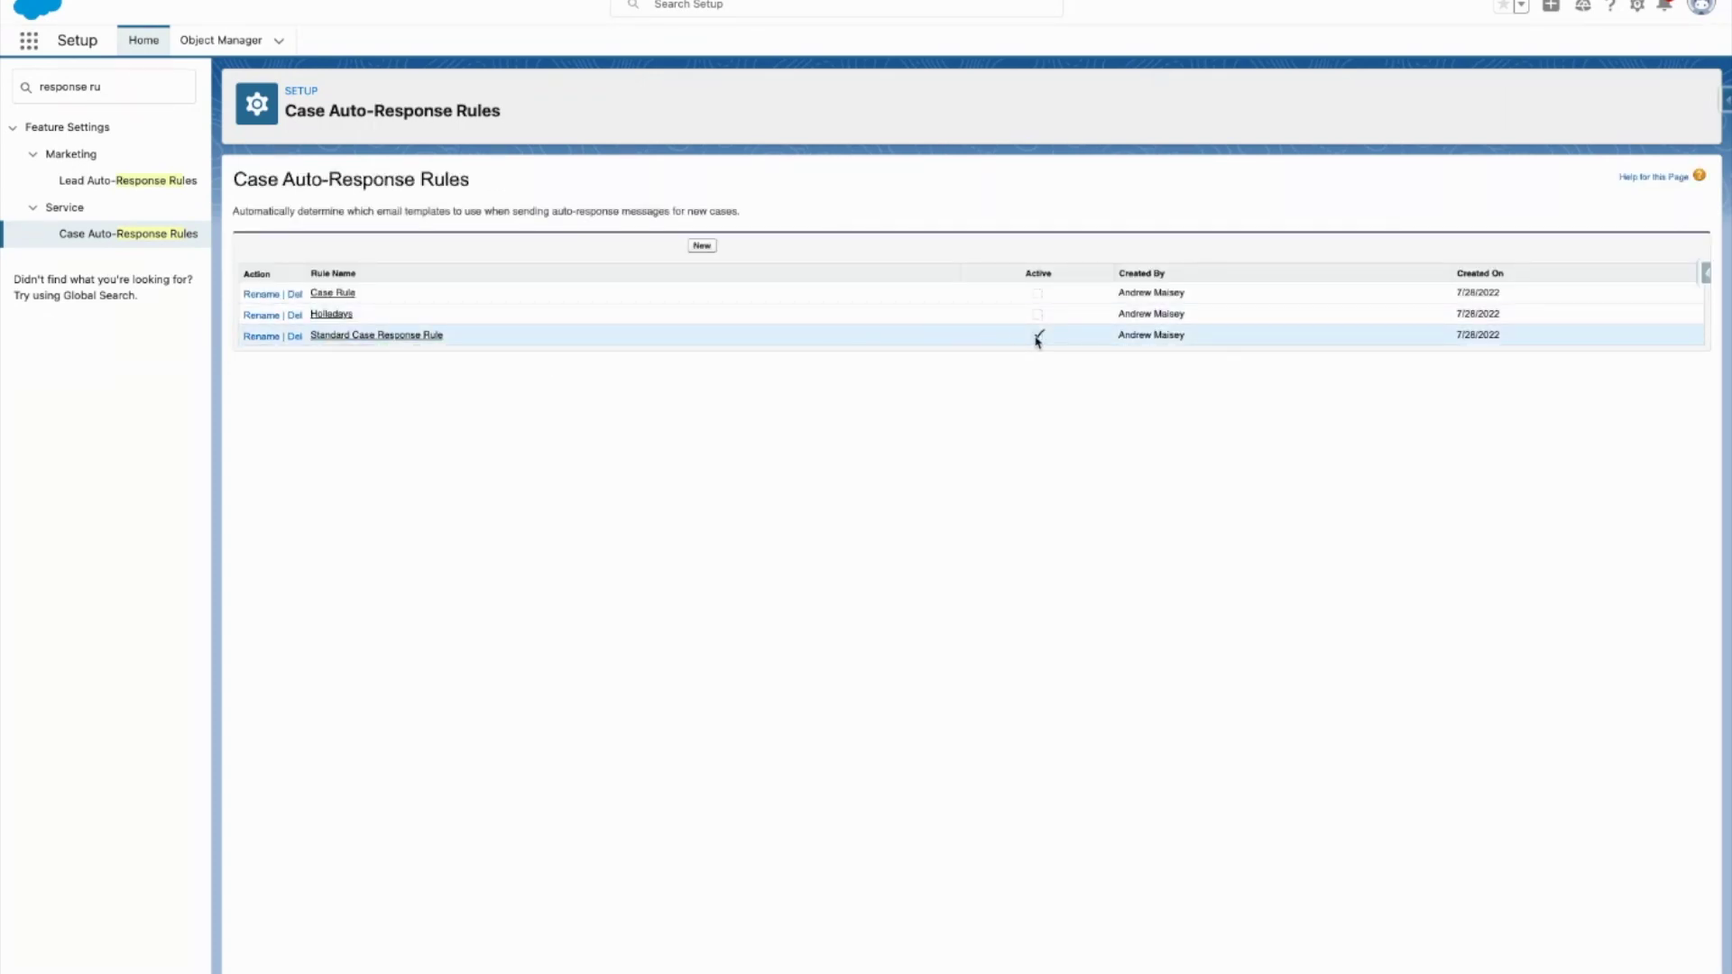
pyautogui.click(366, 336)
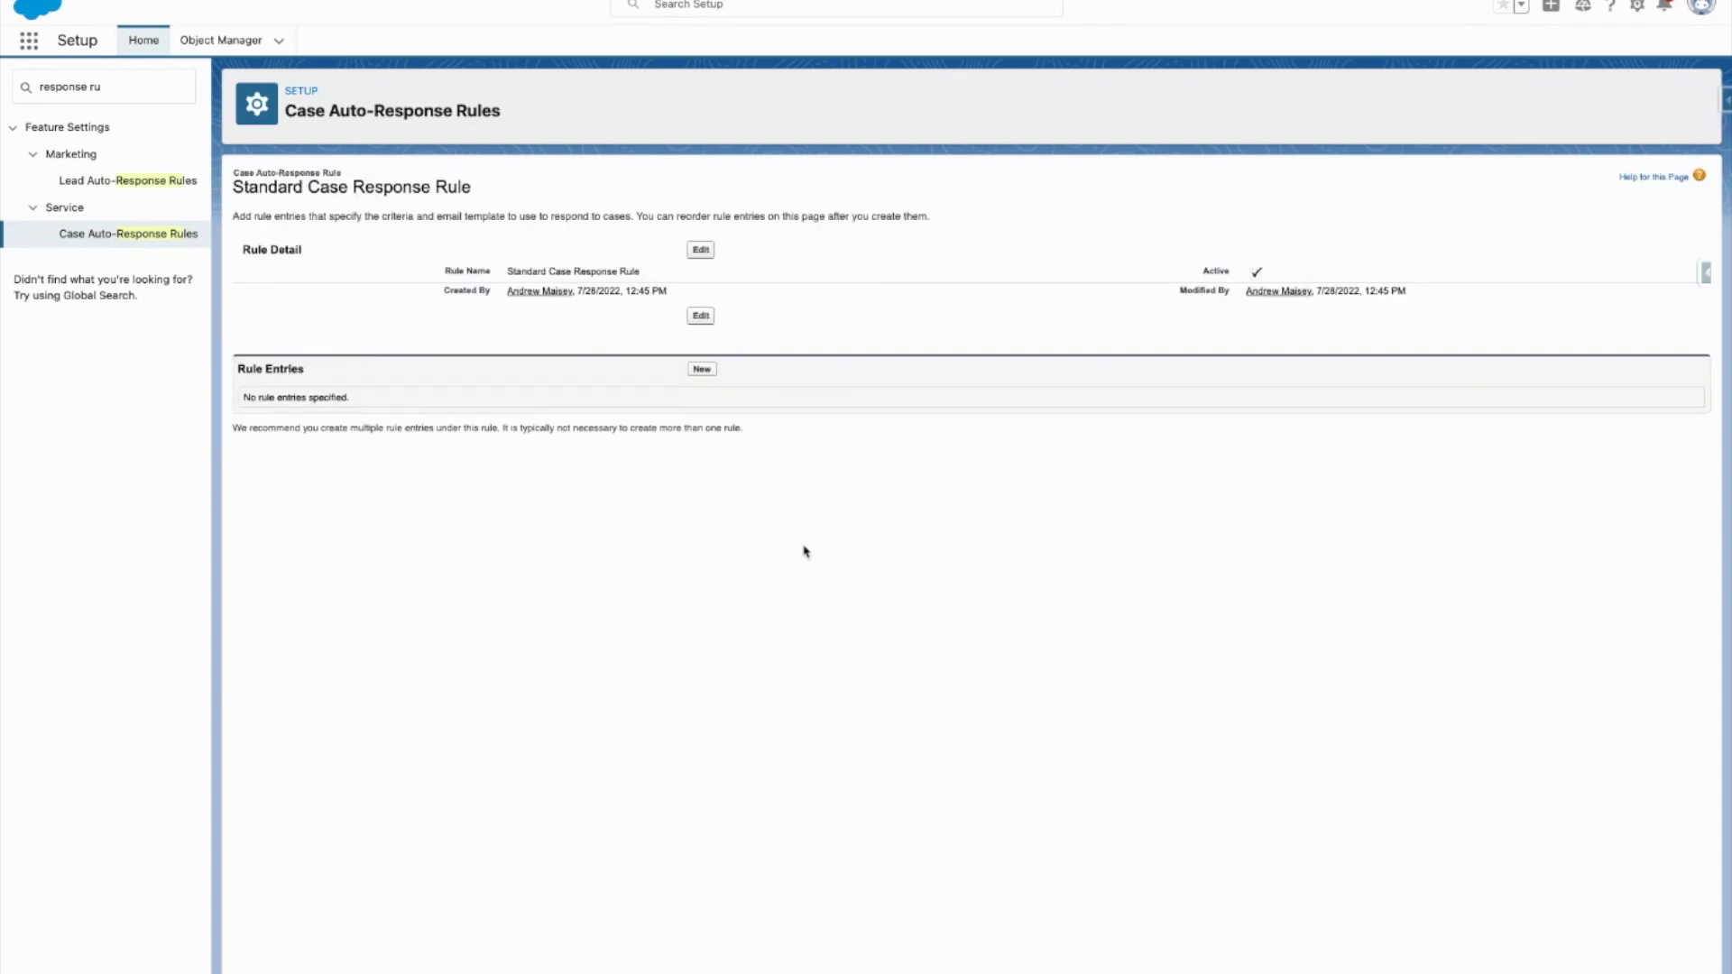
pyautogui.click(703, 370)
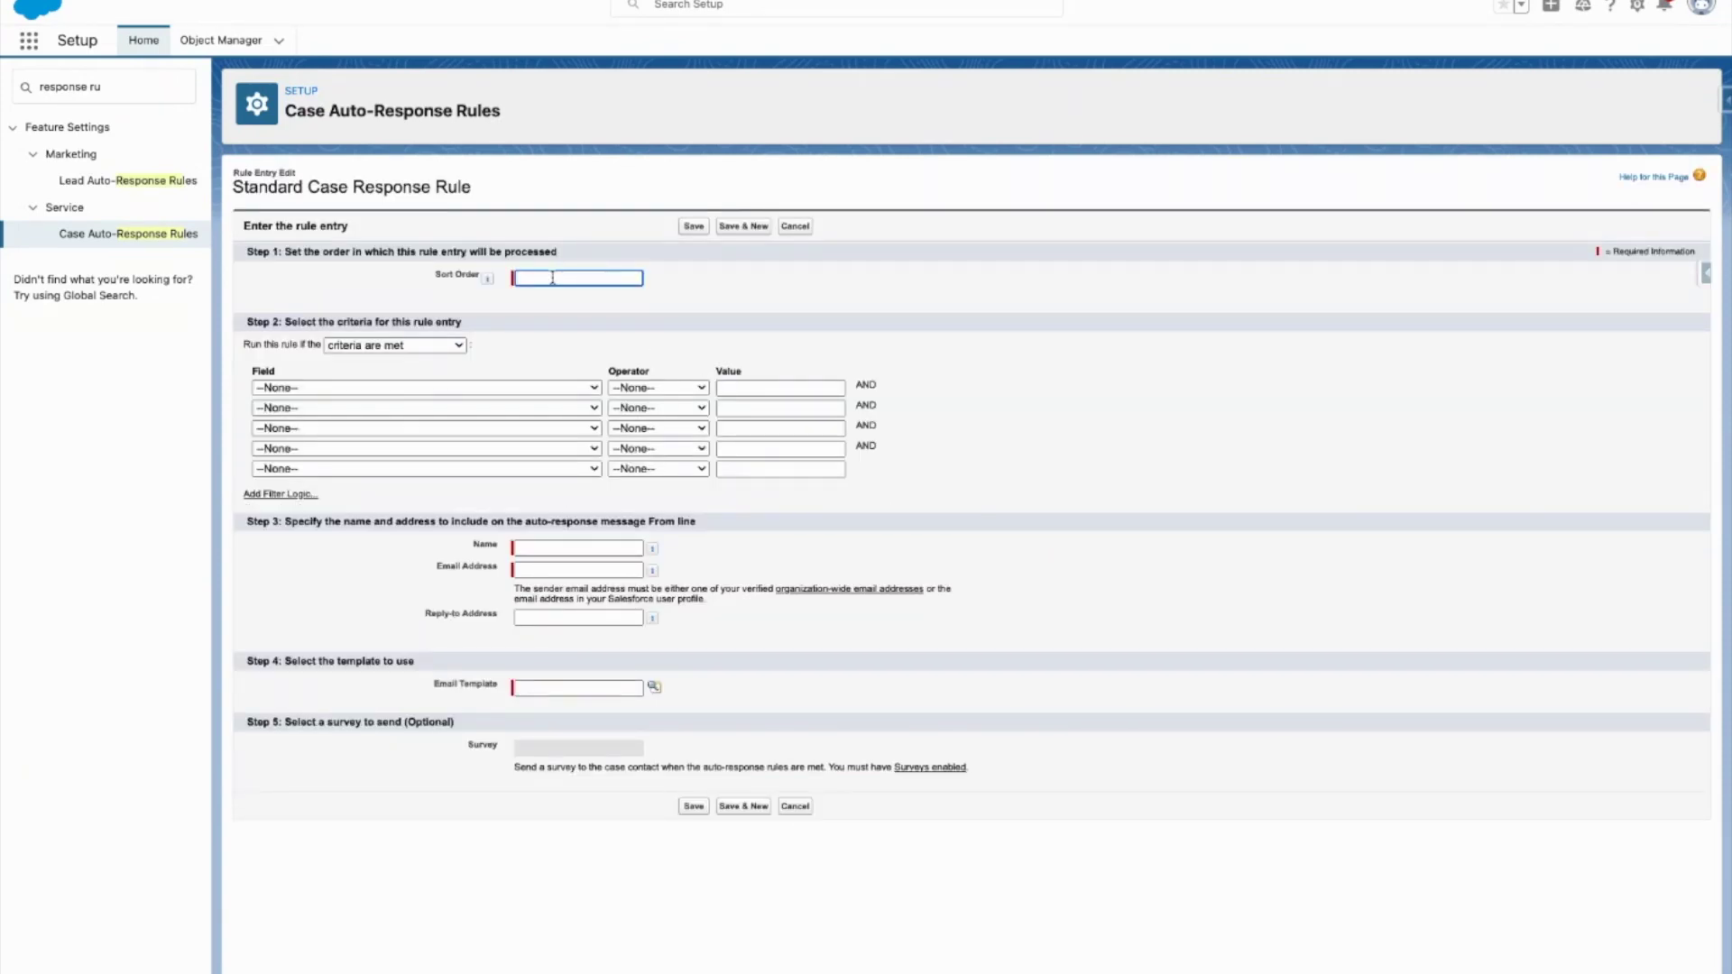
# Step: Give the entry sort order 1 and the criterion Case: Case Reason equals Breakdown
pyautogui.write('1')
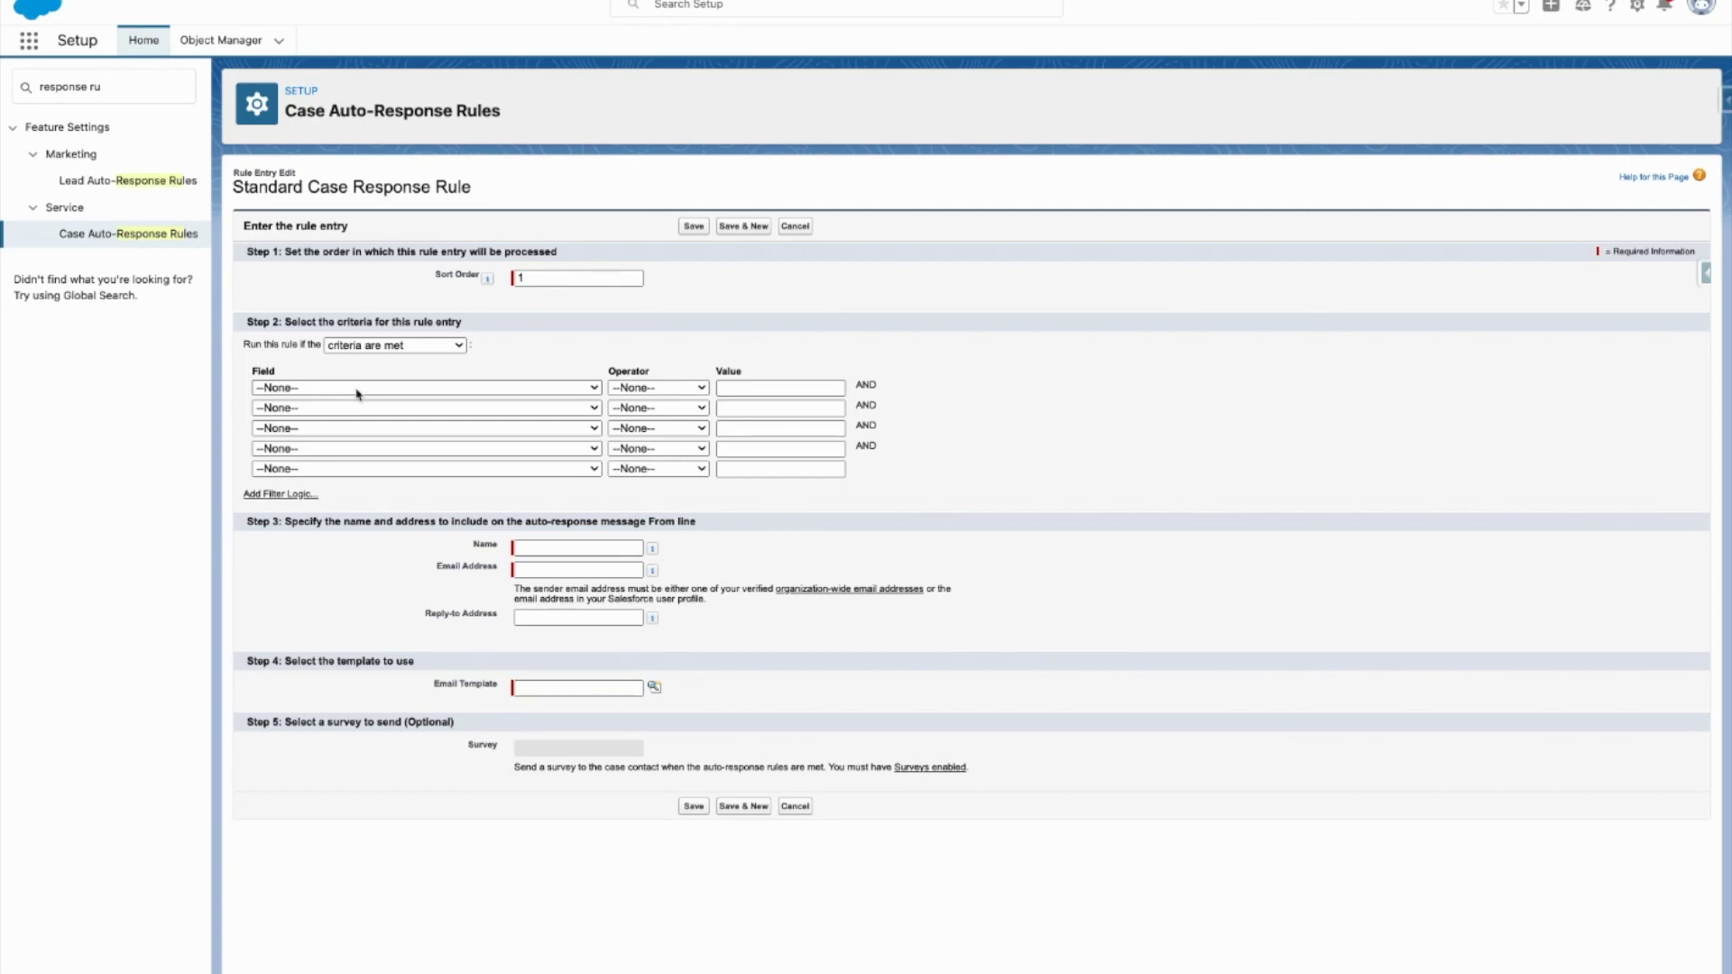
pyautogui.click(344, 488)
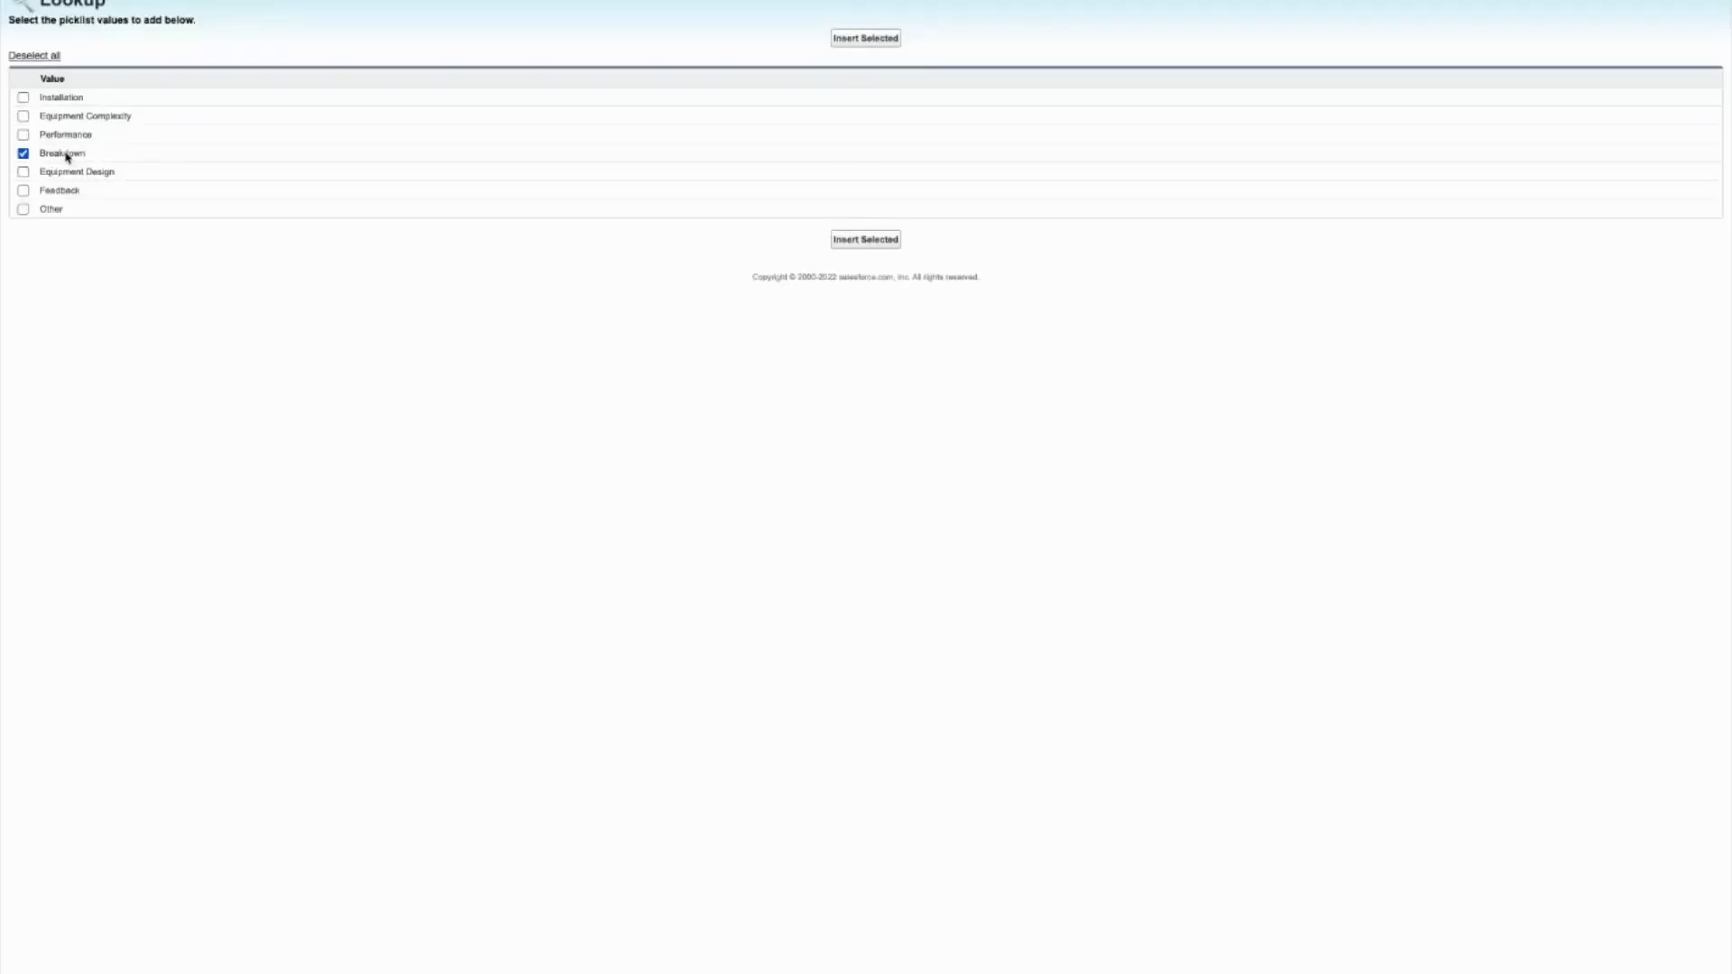
pyautogui.click(874, 242)
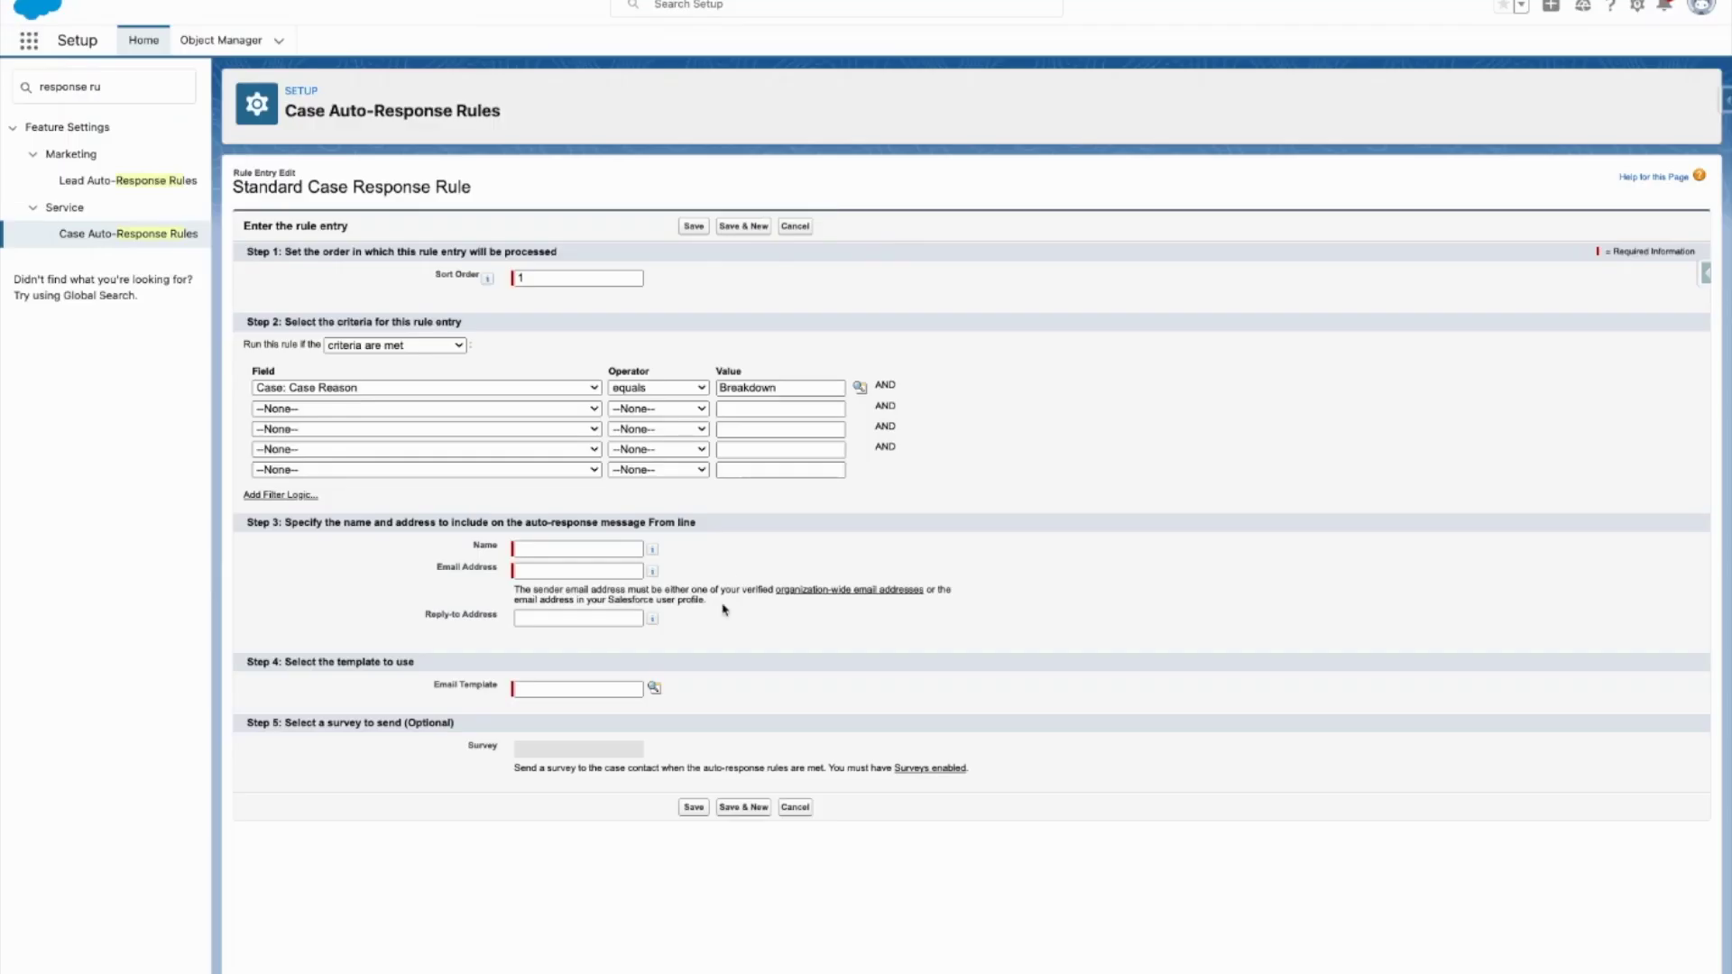
pyautogui.click(574, 550)
# Step: Enter sender name 'Service Department' and a company sender e-mail address
pyautogui.write('Service')
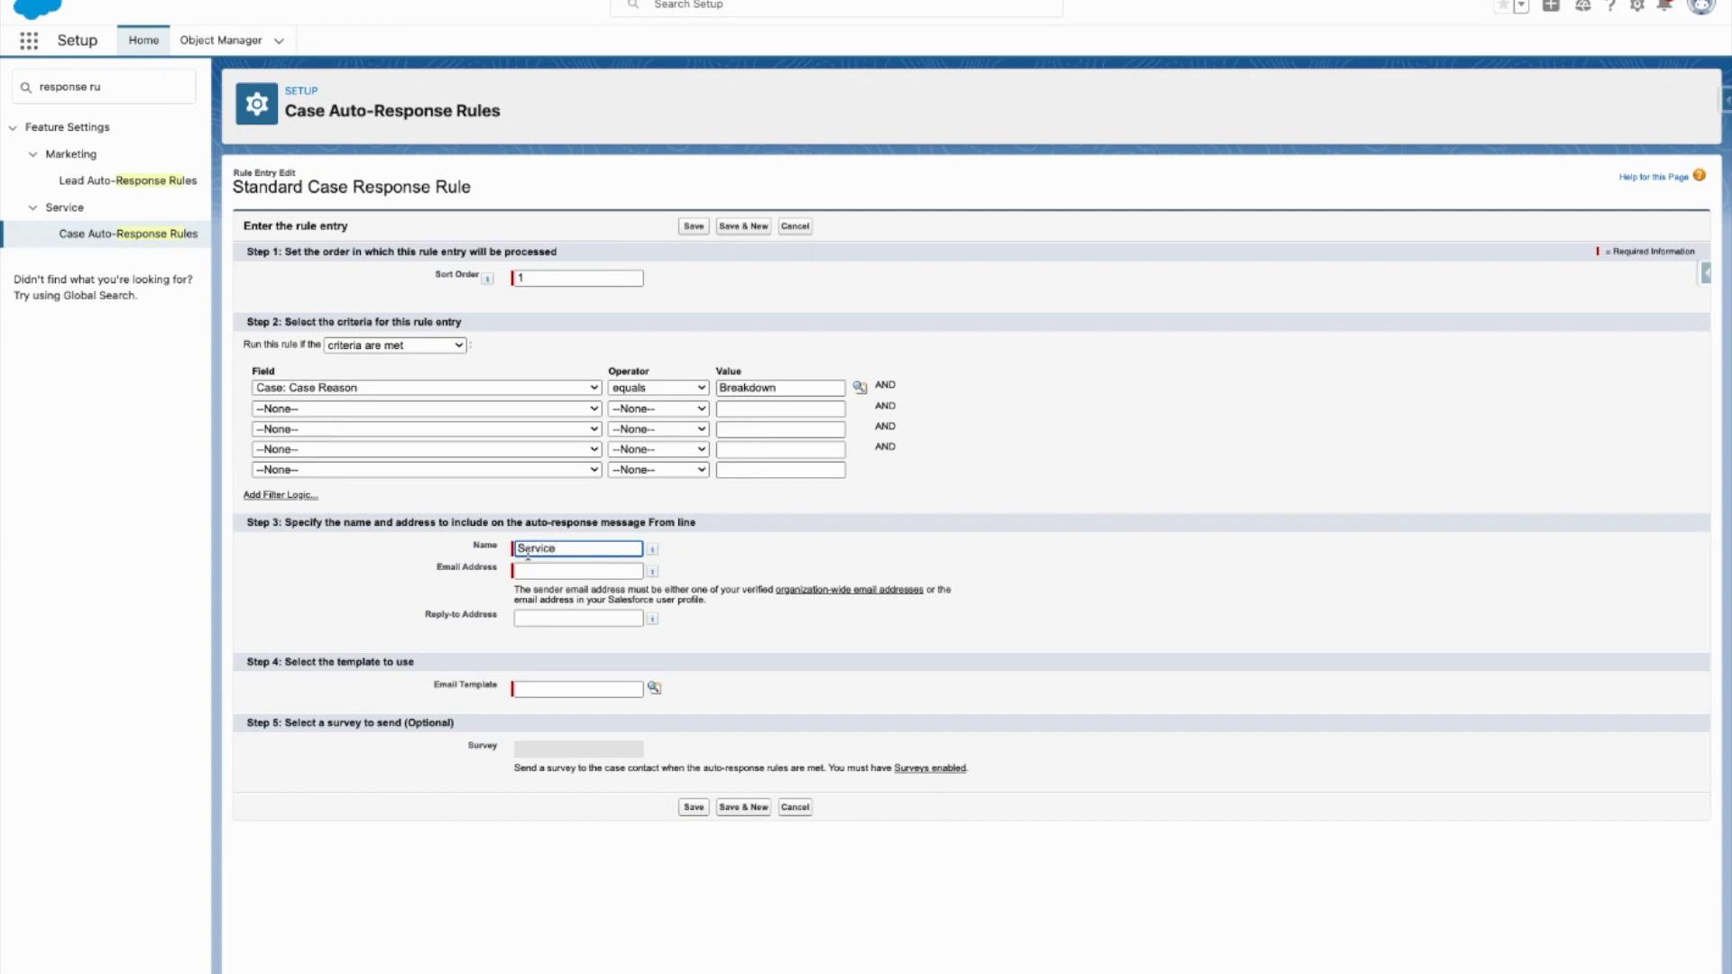
pyautogui.write(' Department')
pyautogui.click(529, 569)
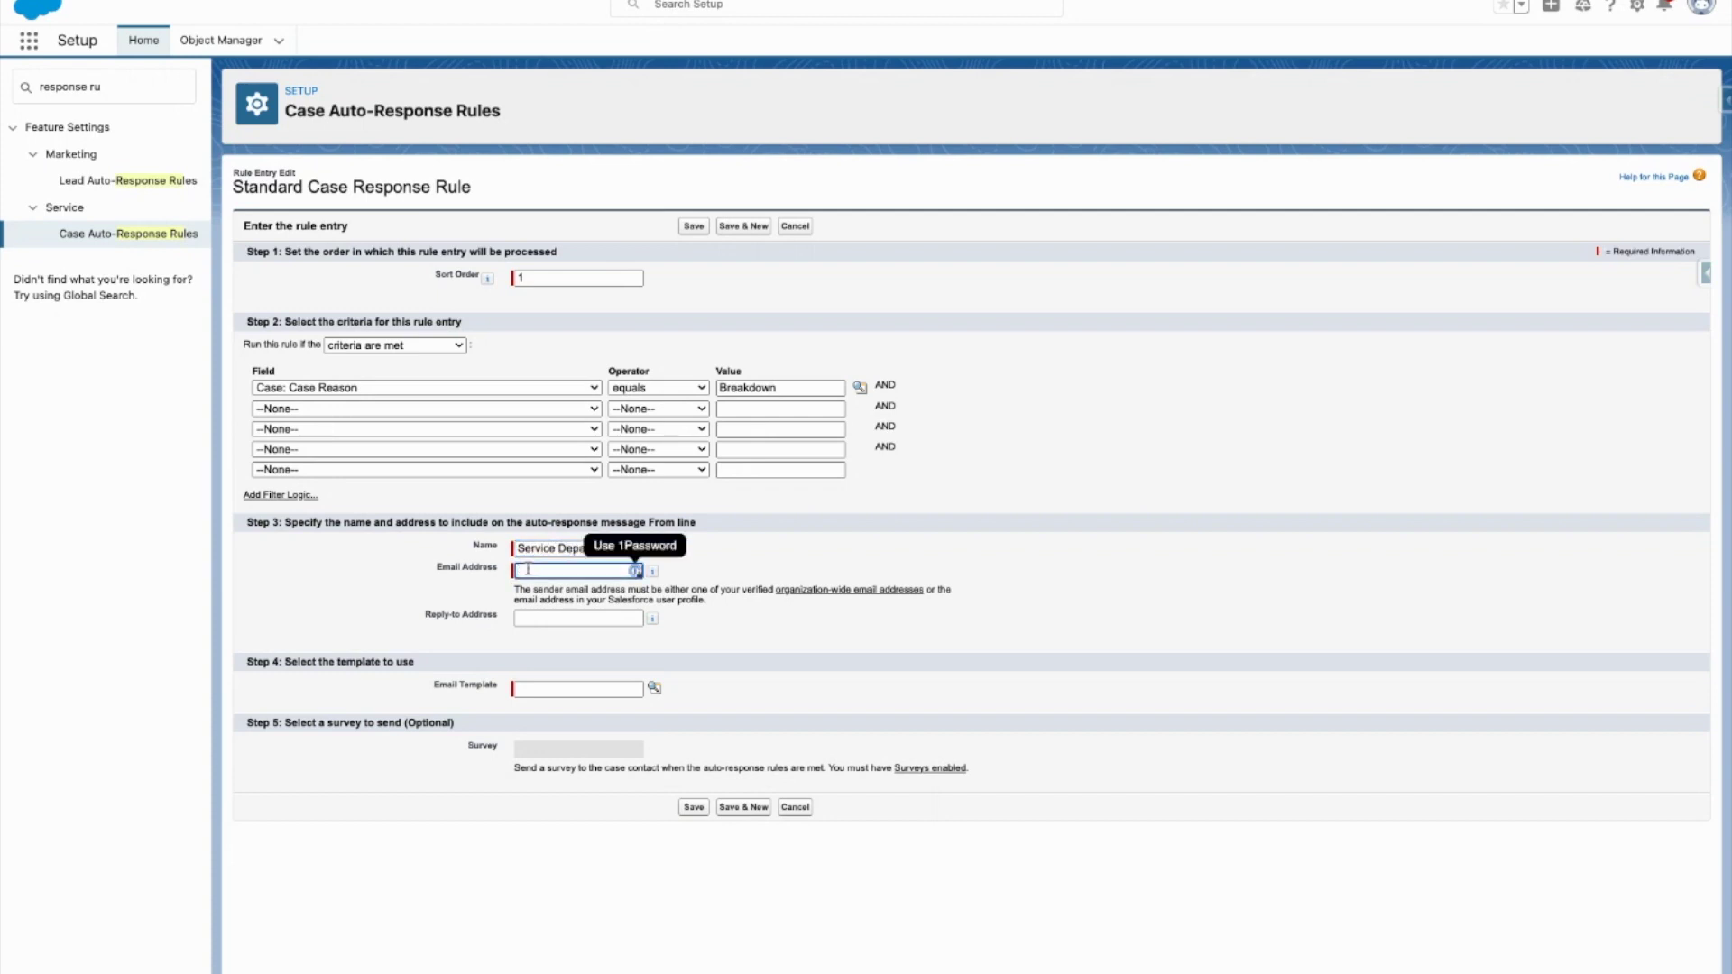
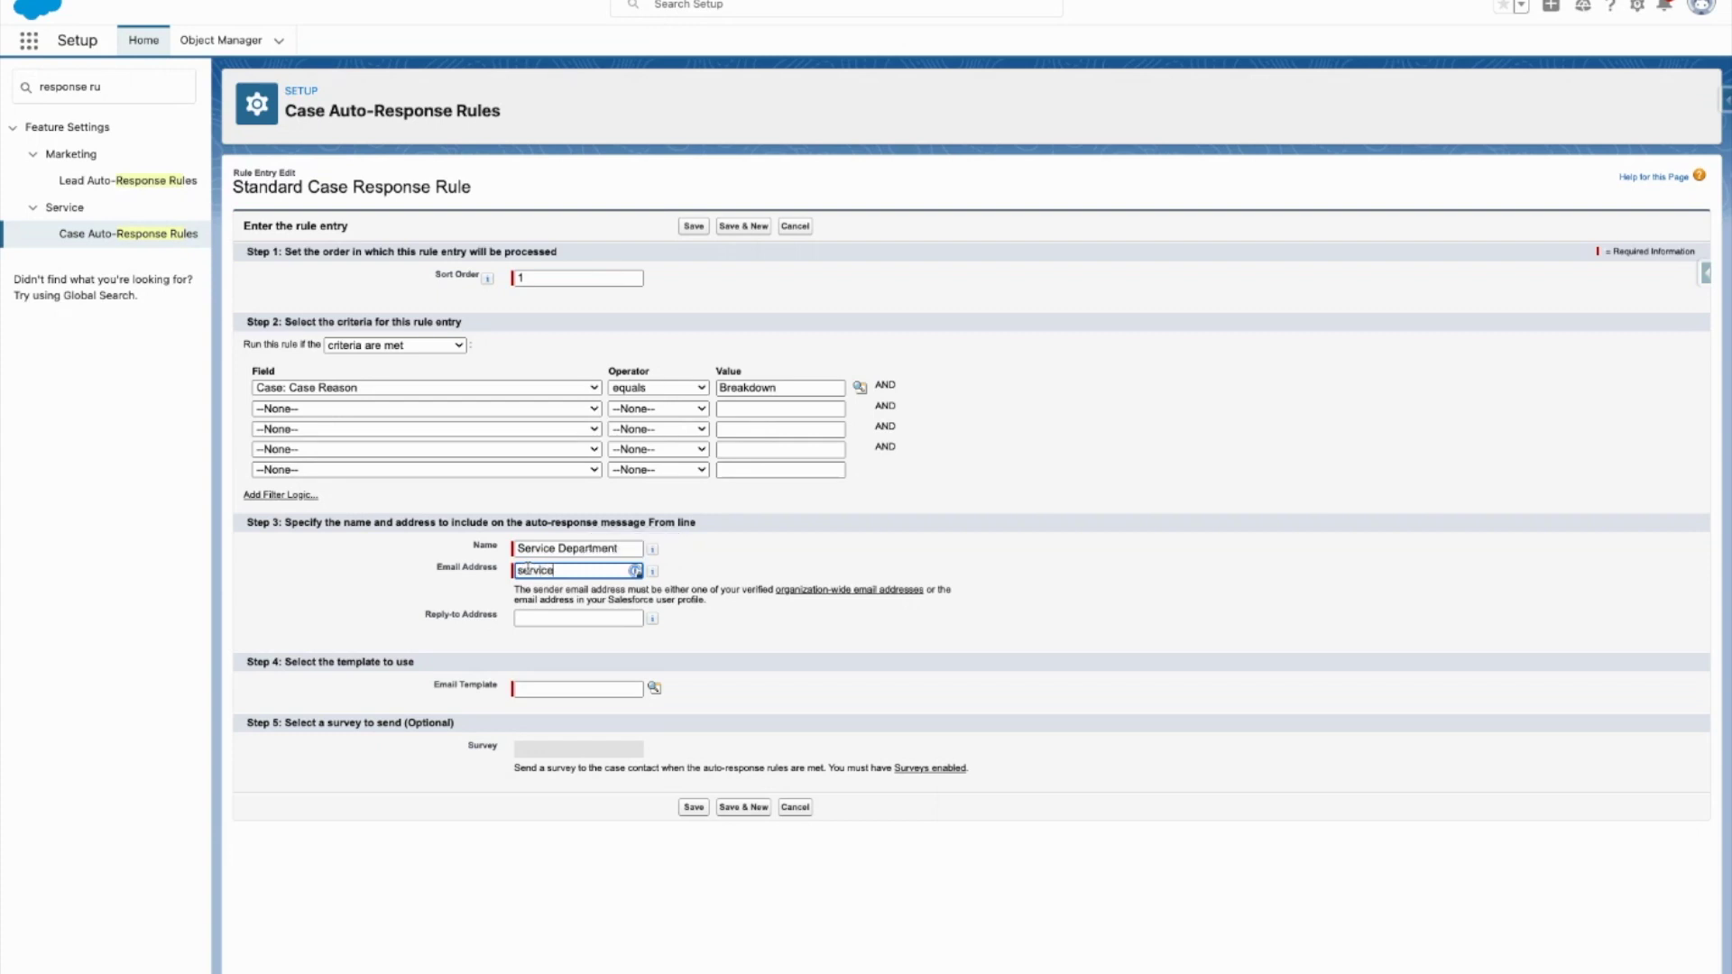
pyautogui.click(703, 611)
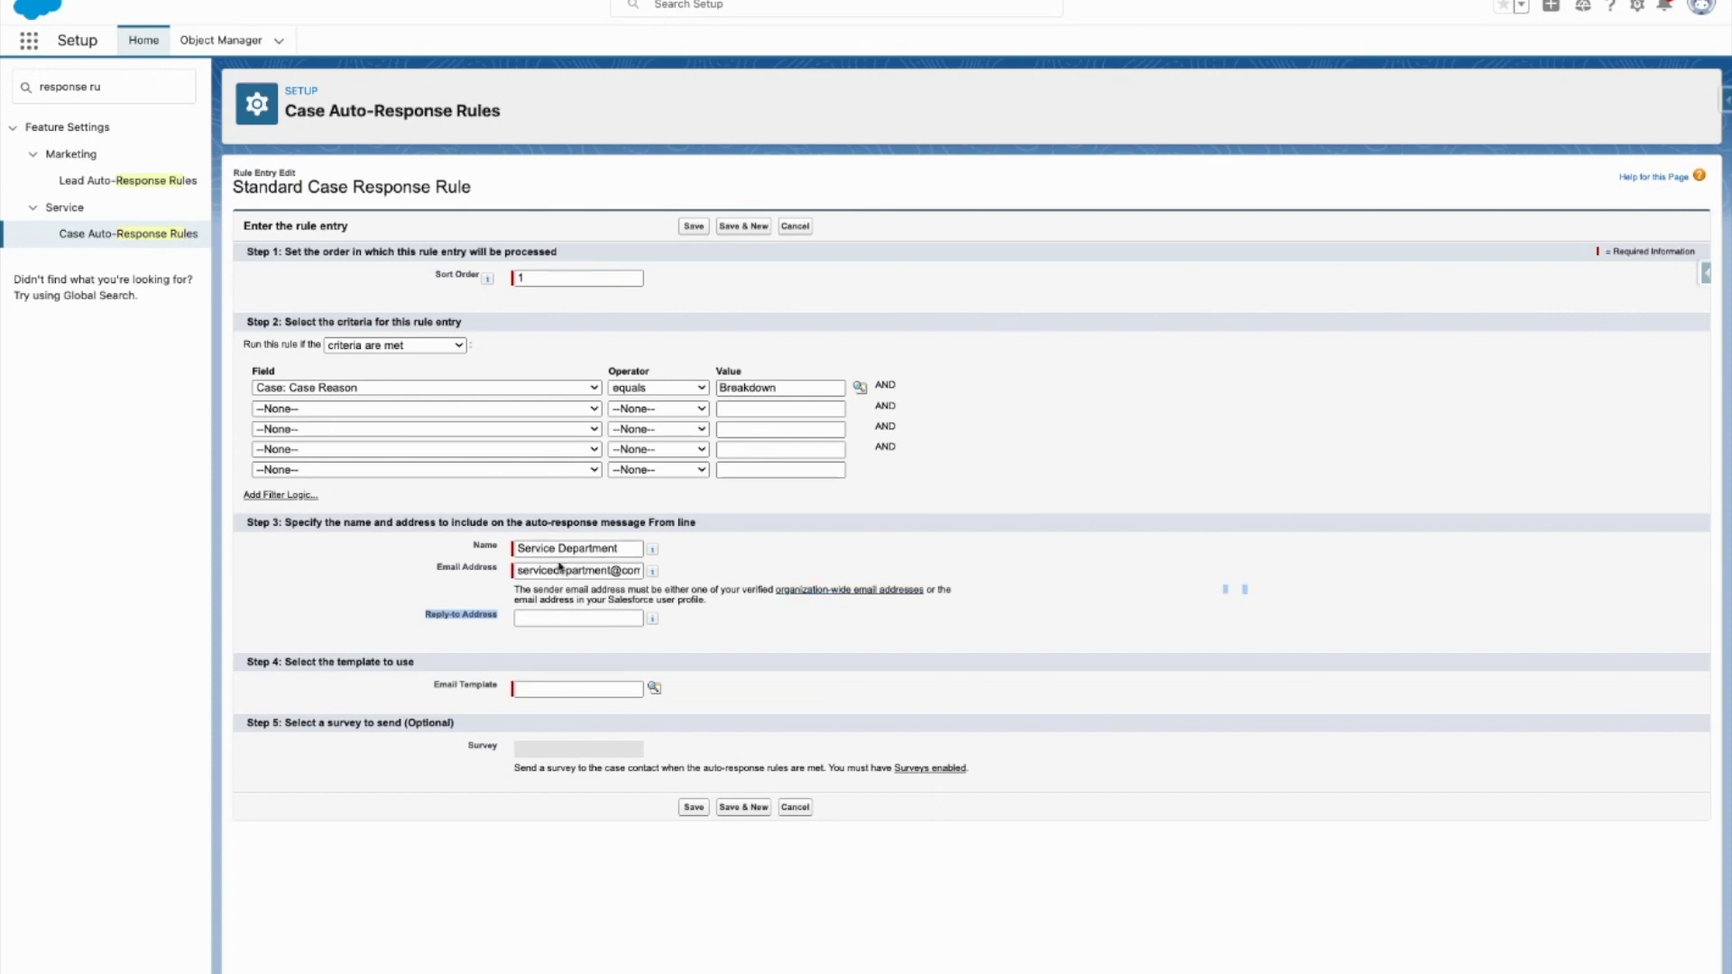
# Step: Pick Support: Case Response from the email template lookup
pyautogui.click(556, 622)
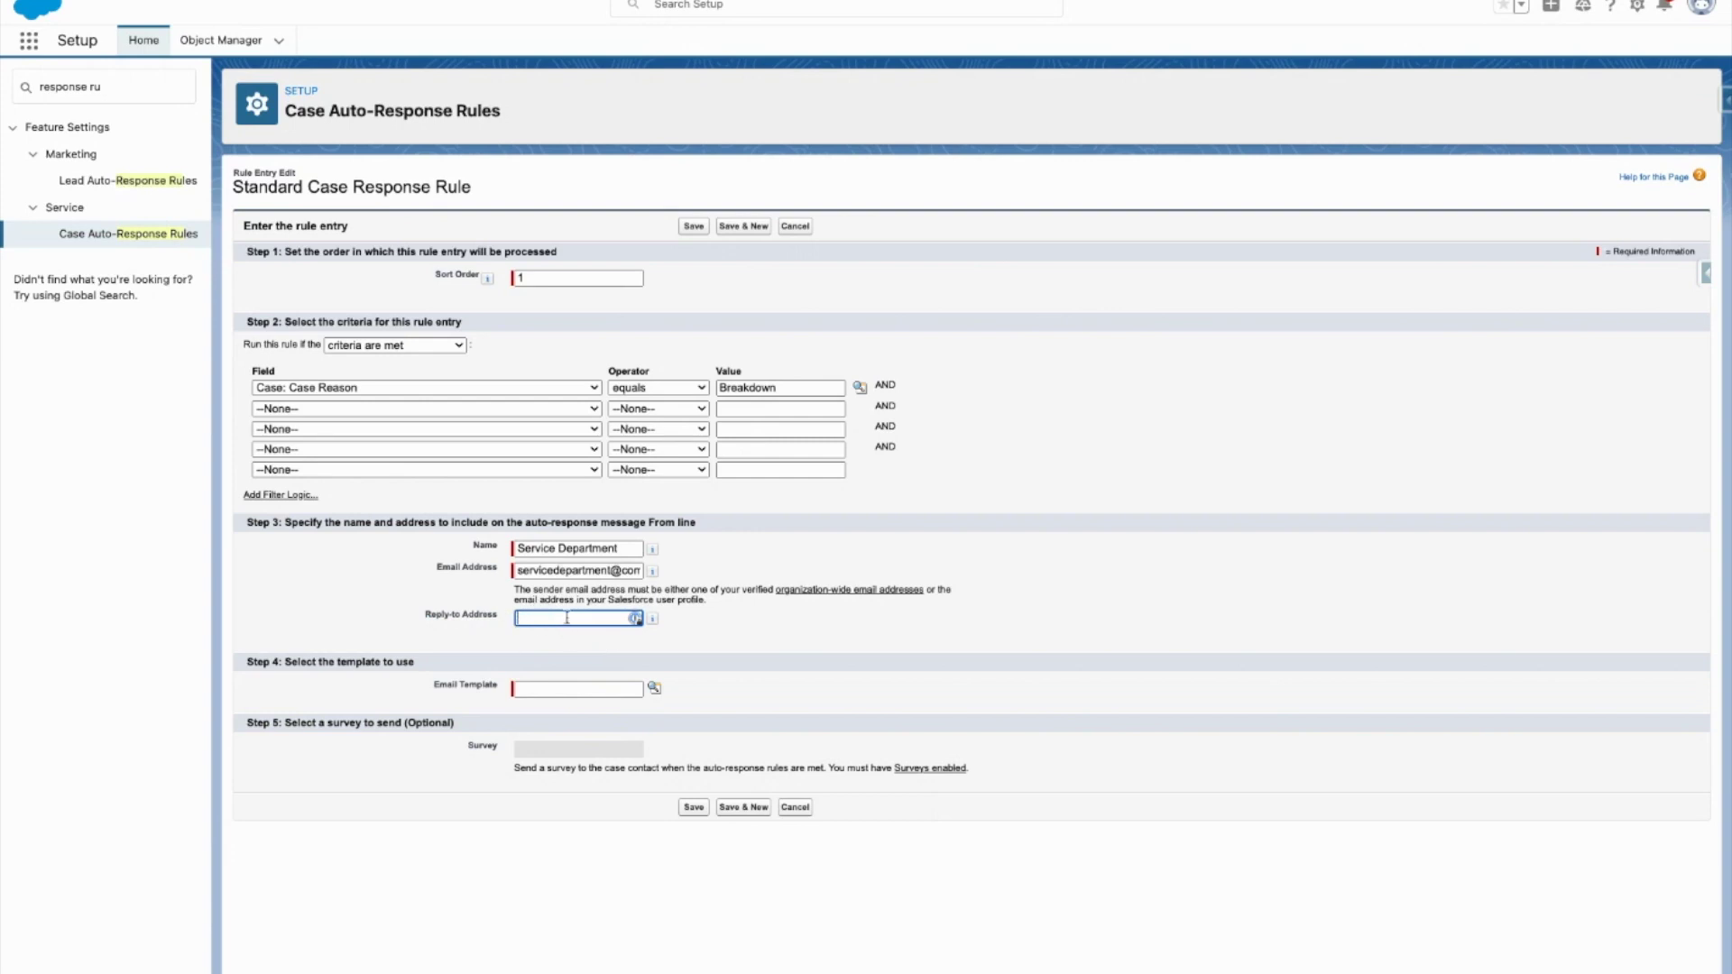
pyautogui.click(593, 642)
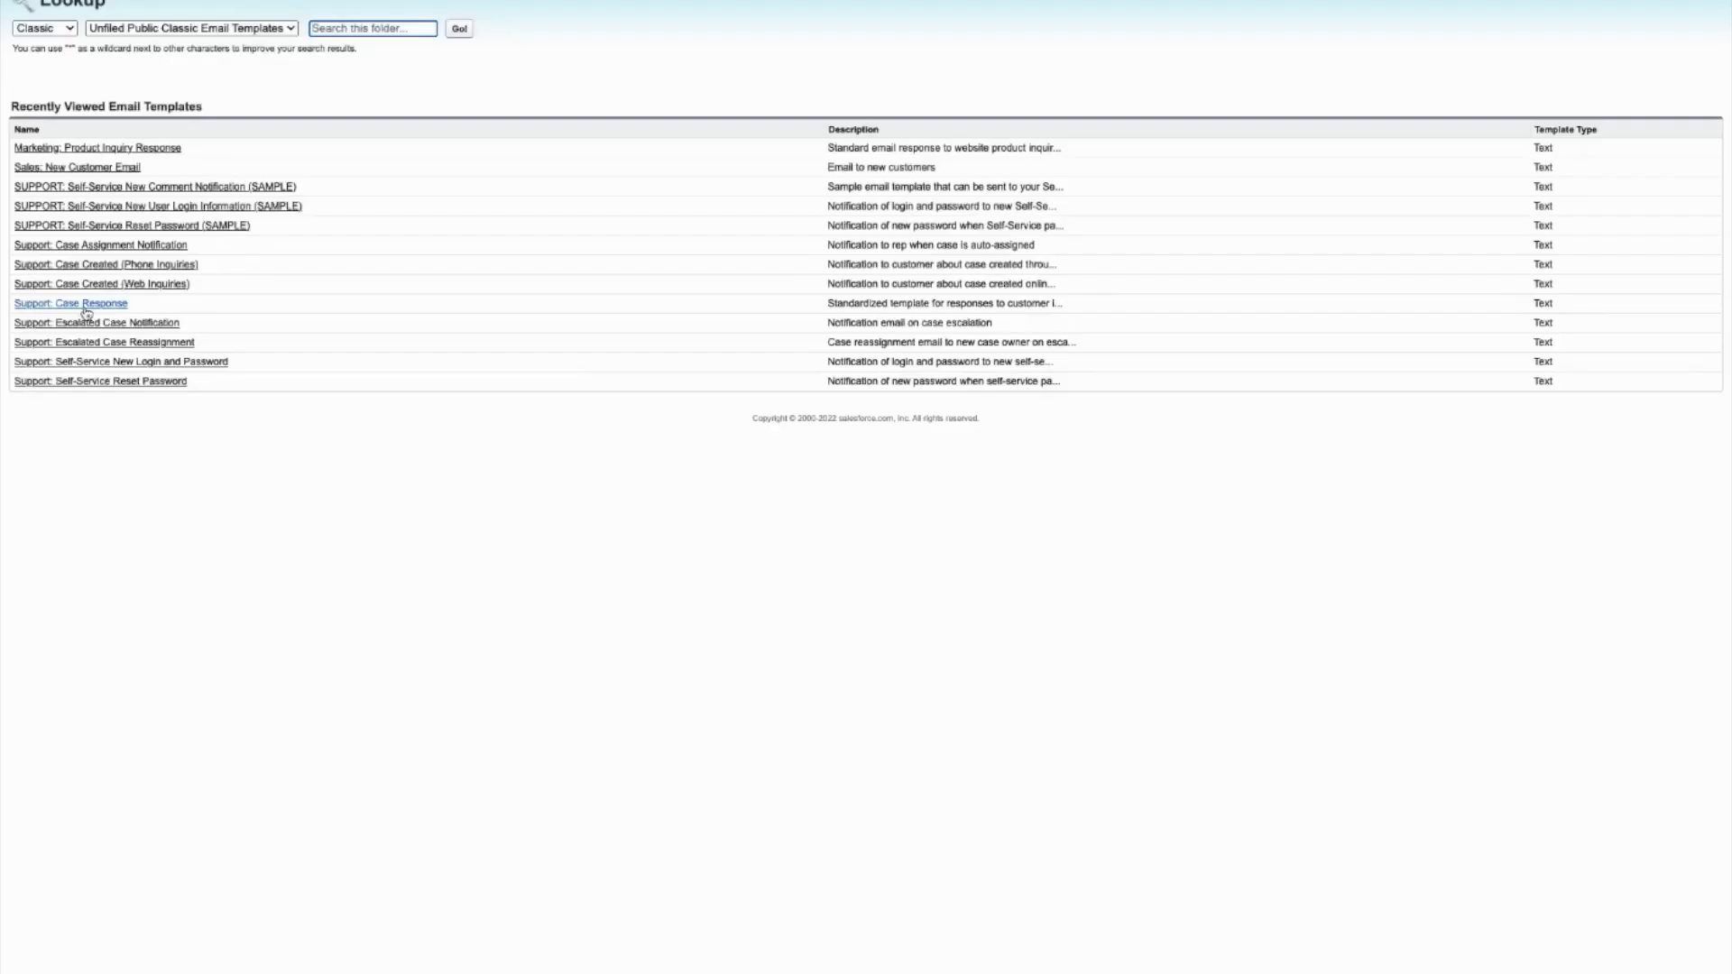
pyautogui.click(86, 308)
# Step: Confirm Support: Case Response as the entry's template and attempt to save the entry
pyautogui.click(700, 709)
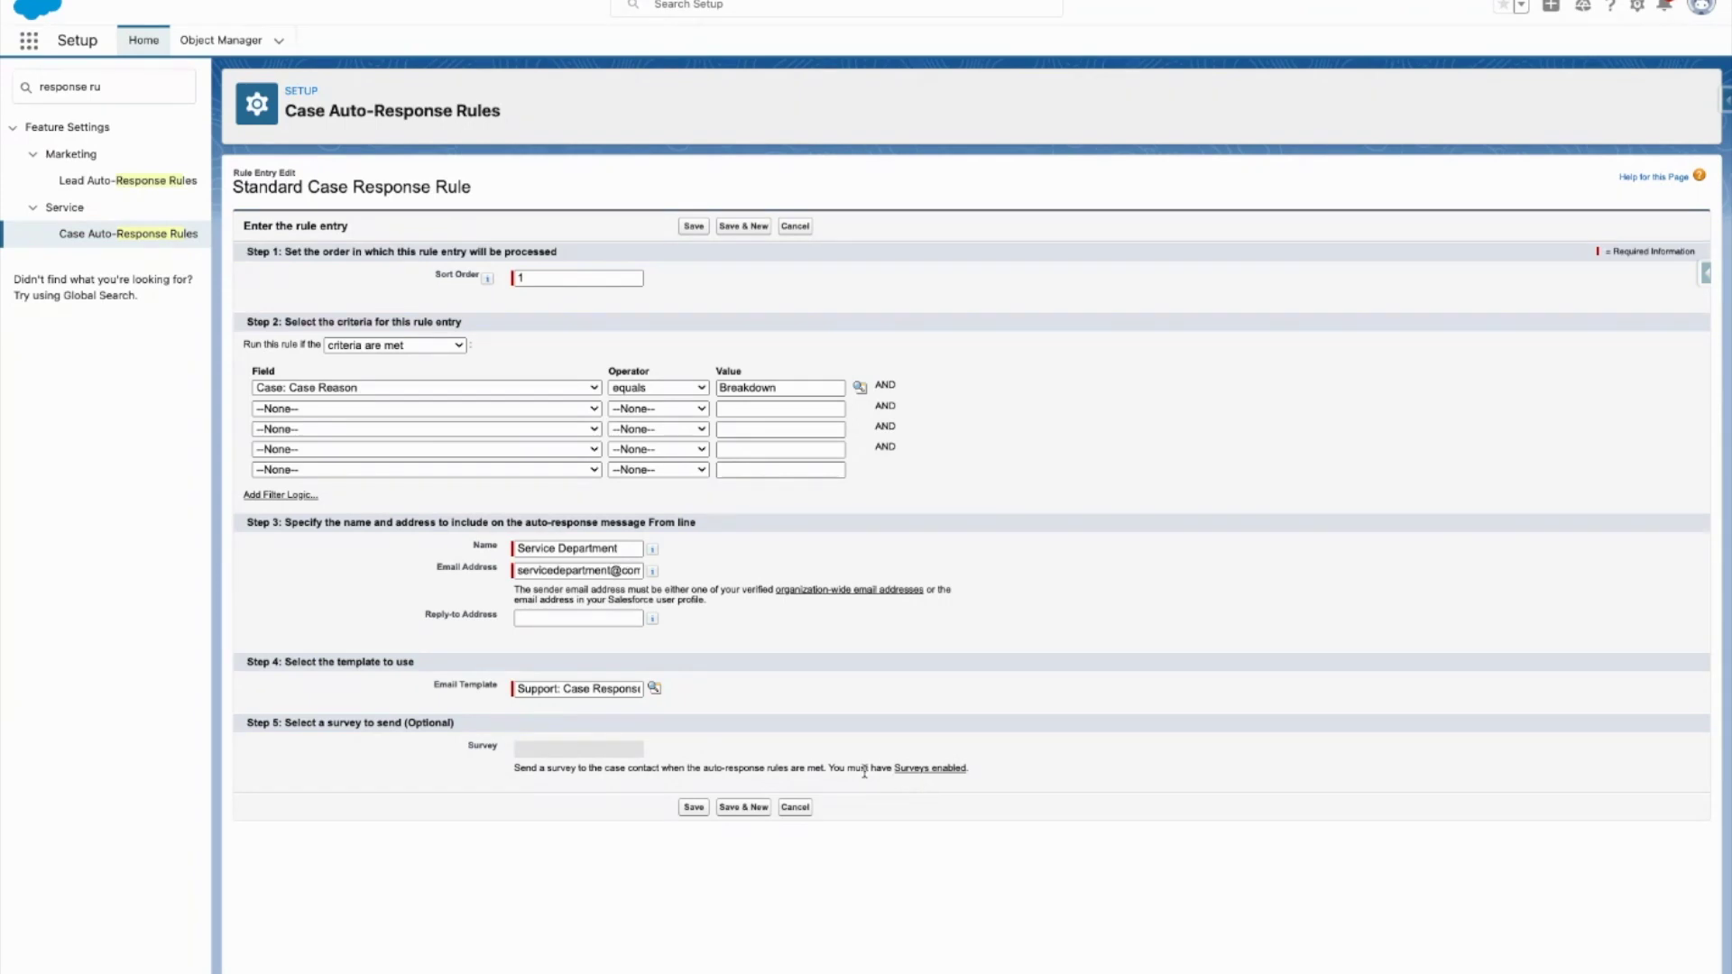
pyautogui.moveTo(867, 772); pyautogui.dragTo(271, 723)
pyautogui.click(361, 781)
pyautogui.click(691, 807)
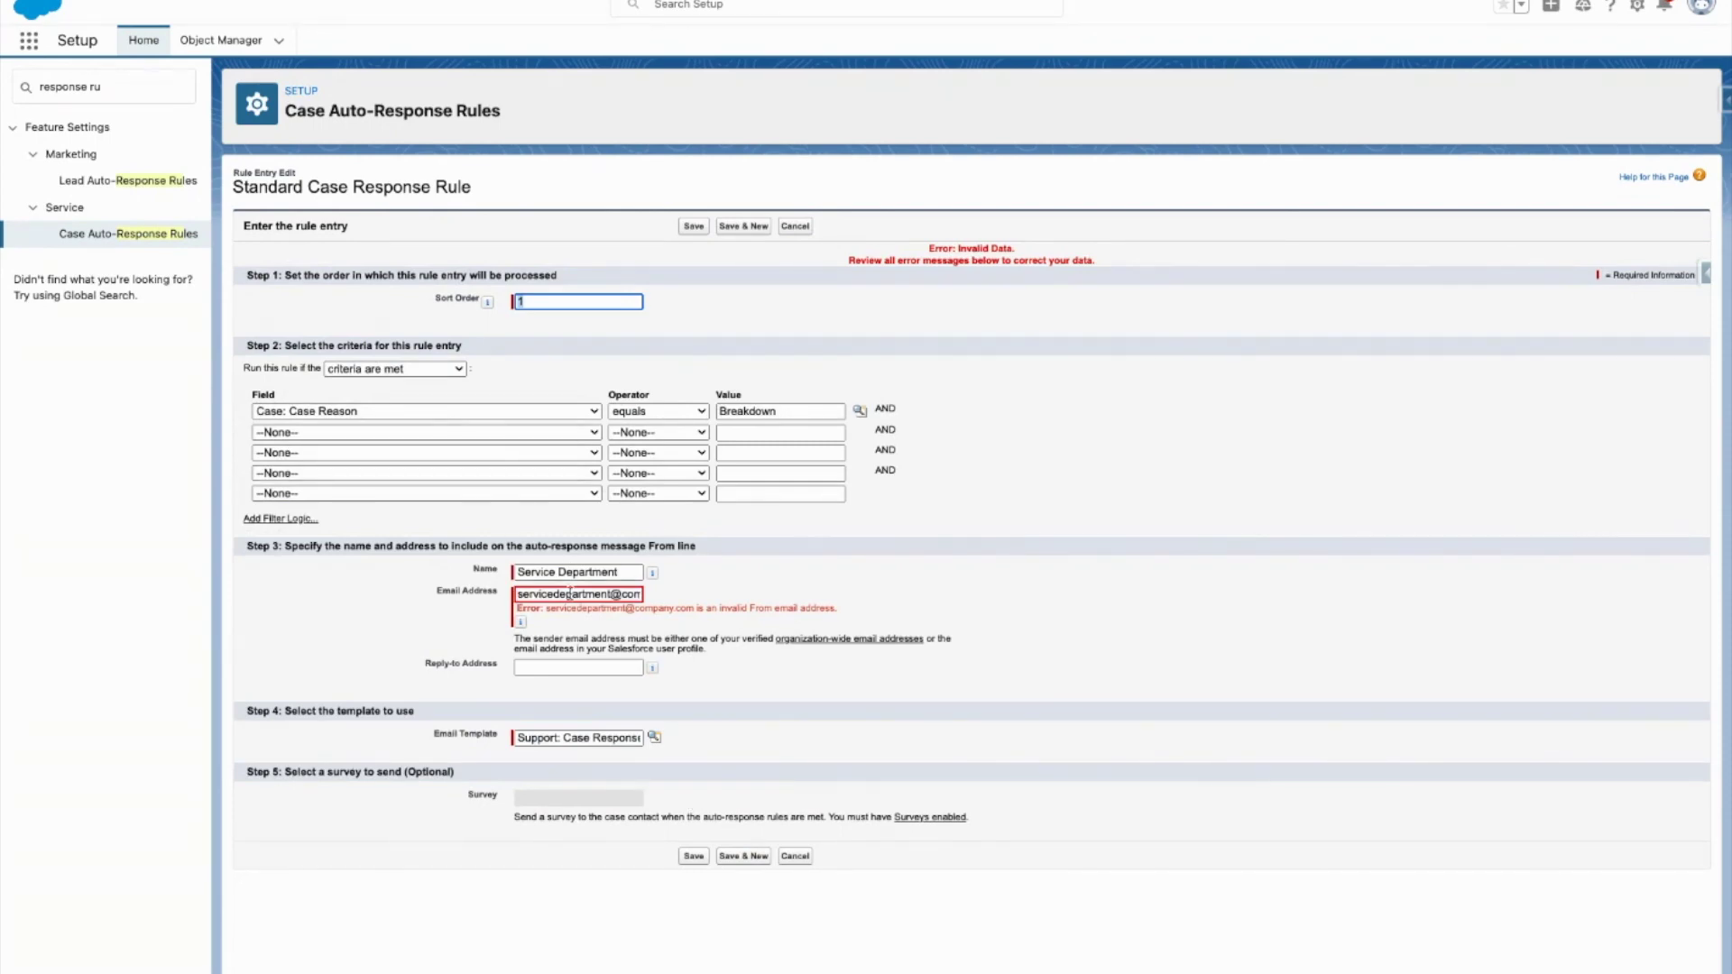
# Step: Replace the rejected sender e-mail with a verified address and save the entry again
pyautogui.tripleClick(569, 593)
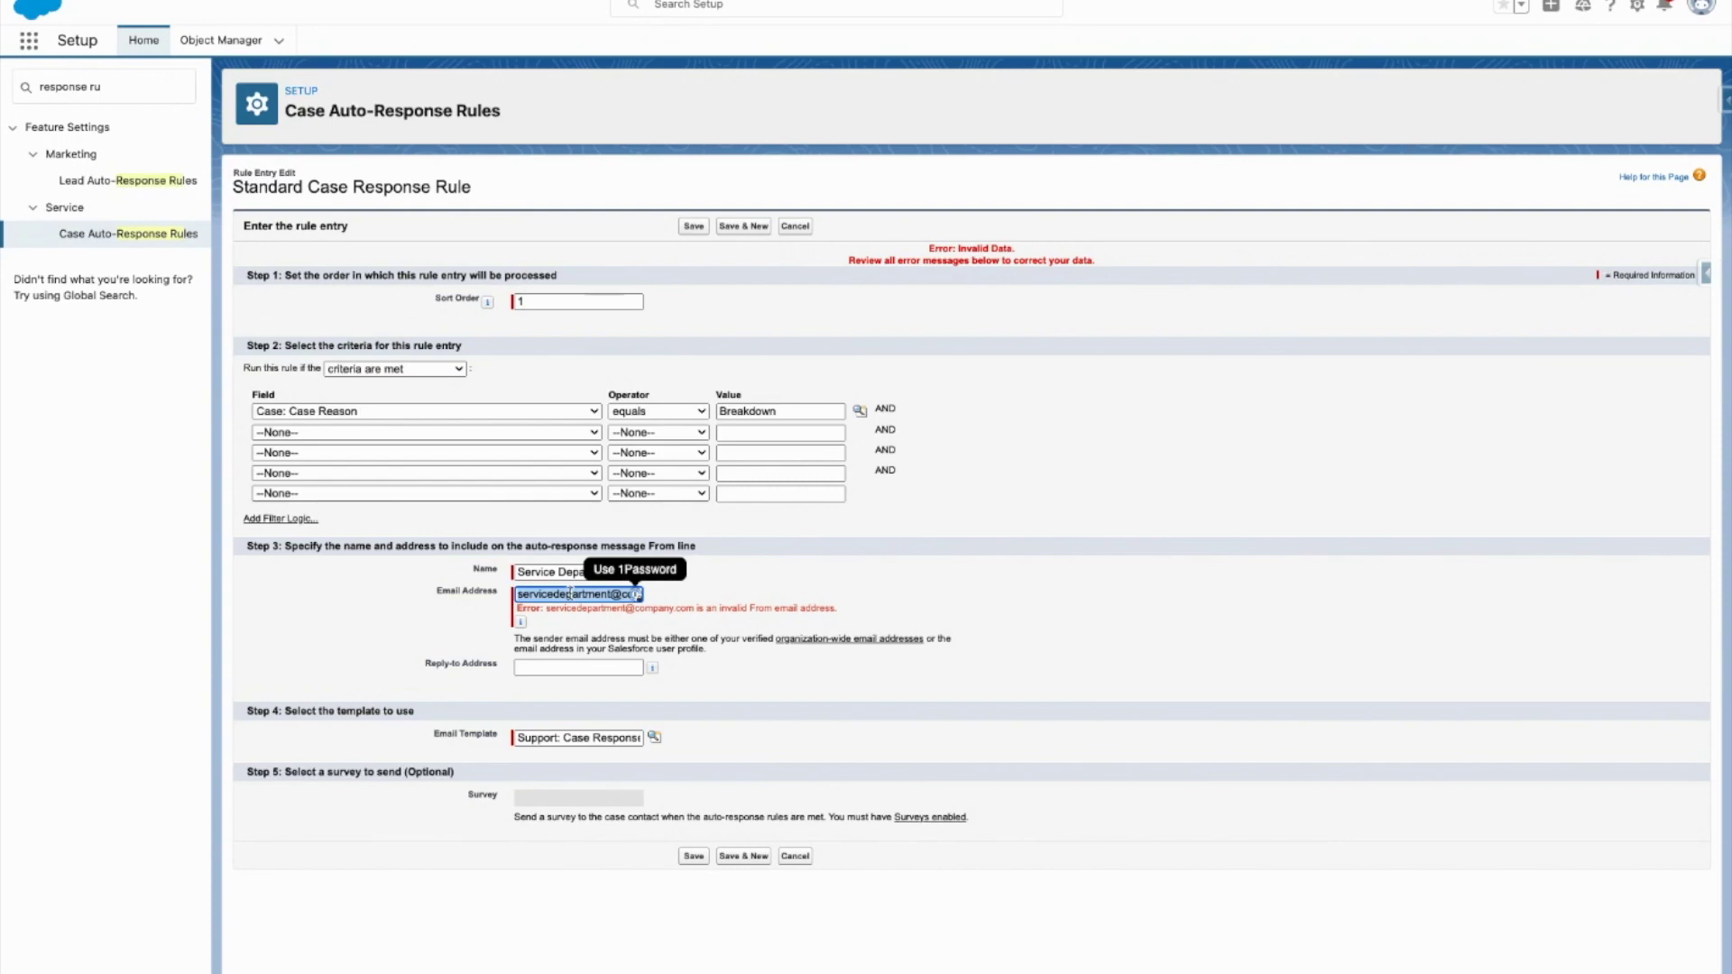
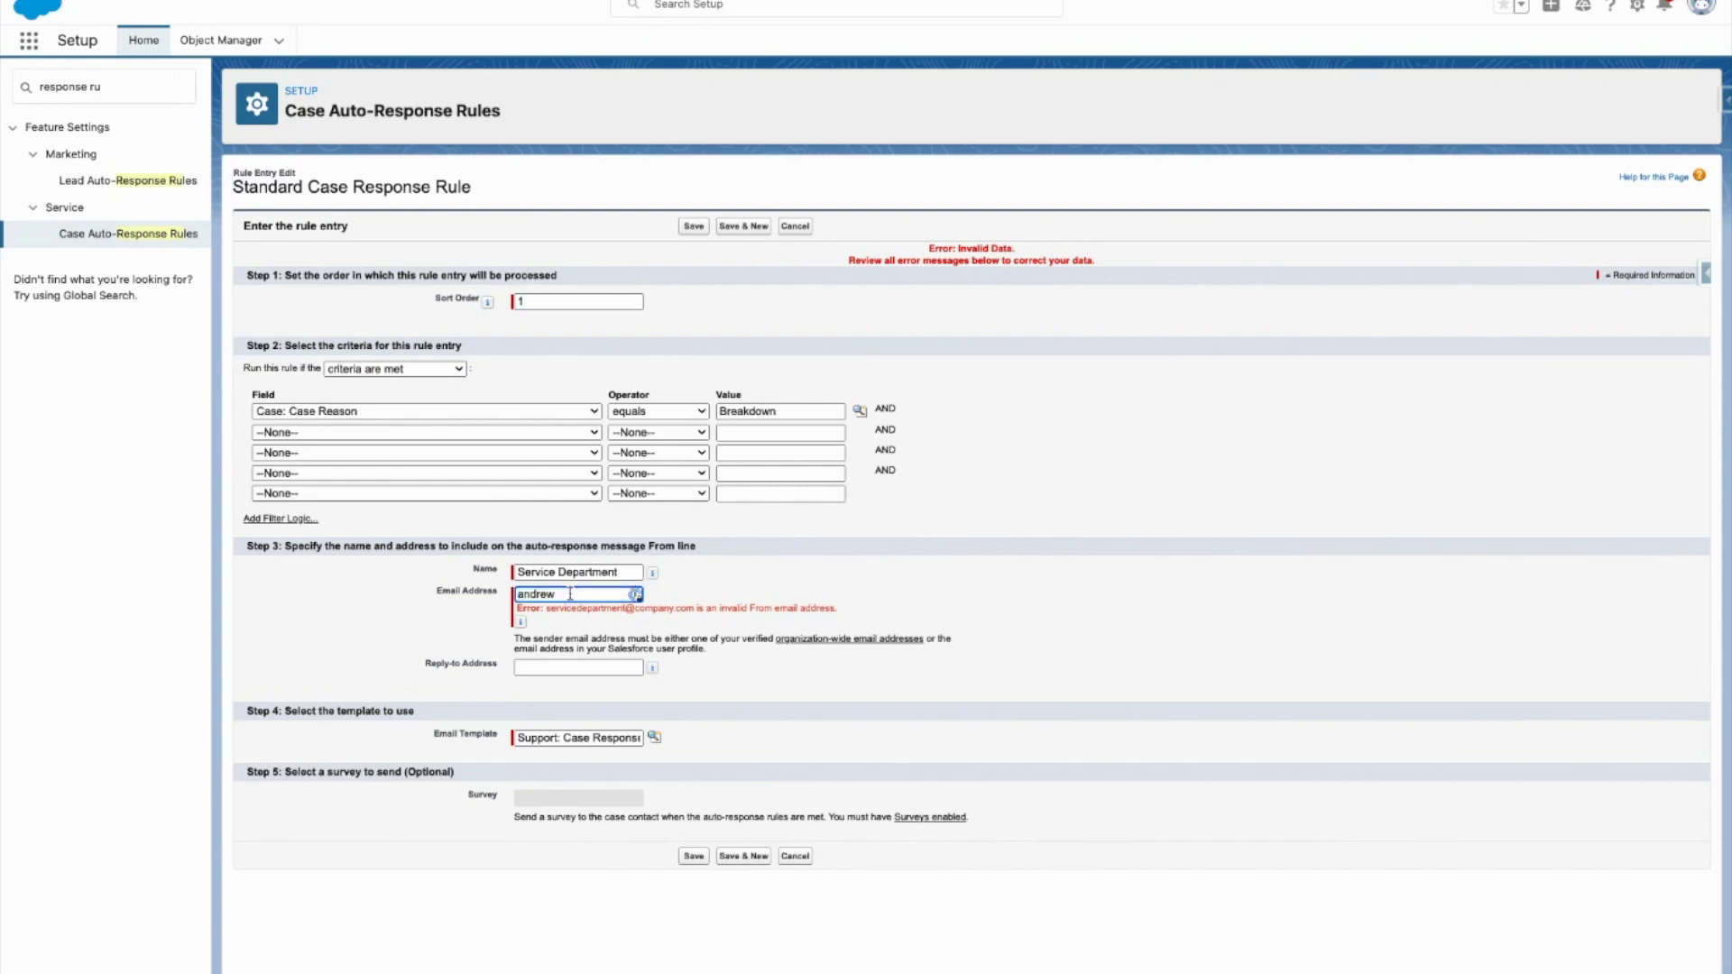
pyautogui.click(693, 856)
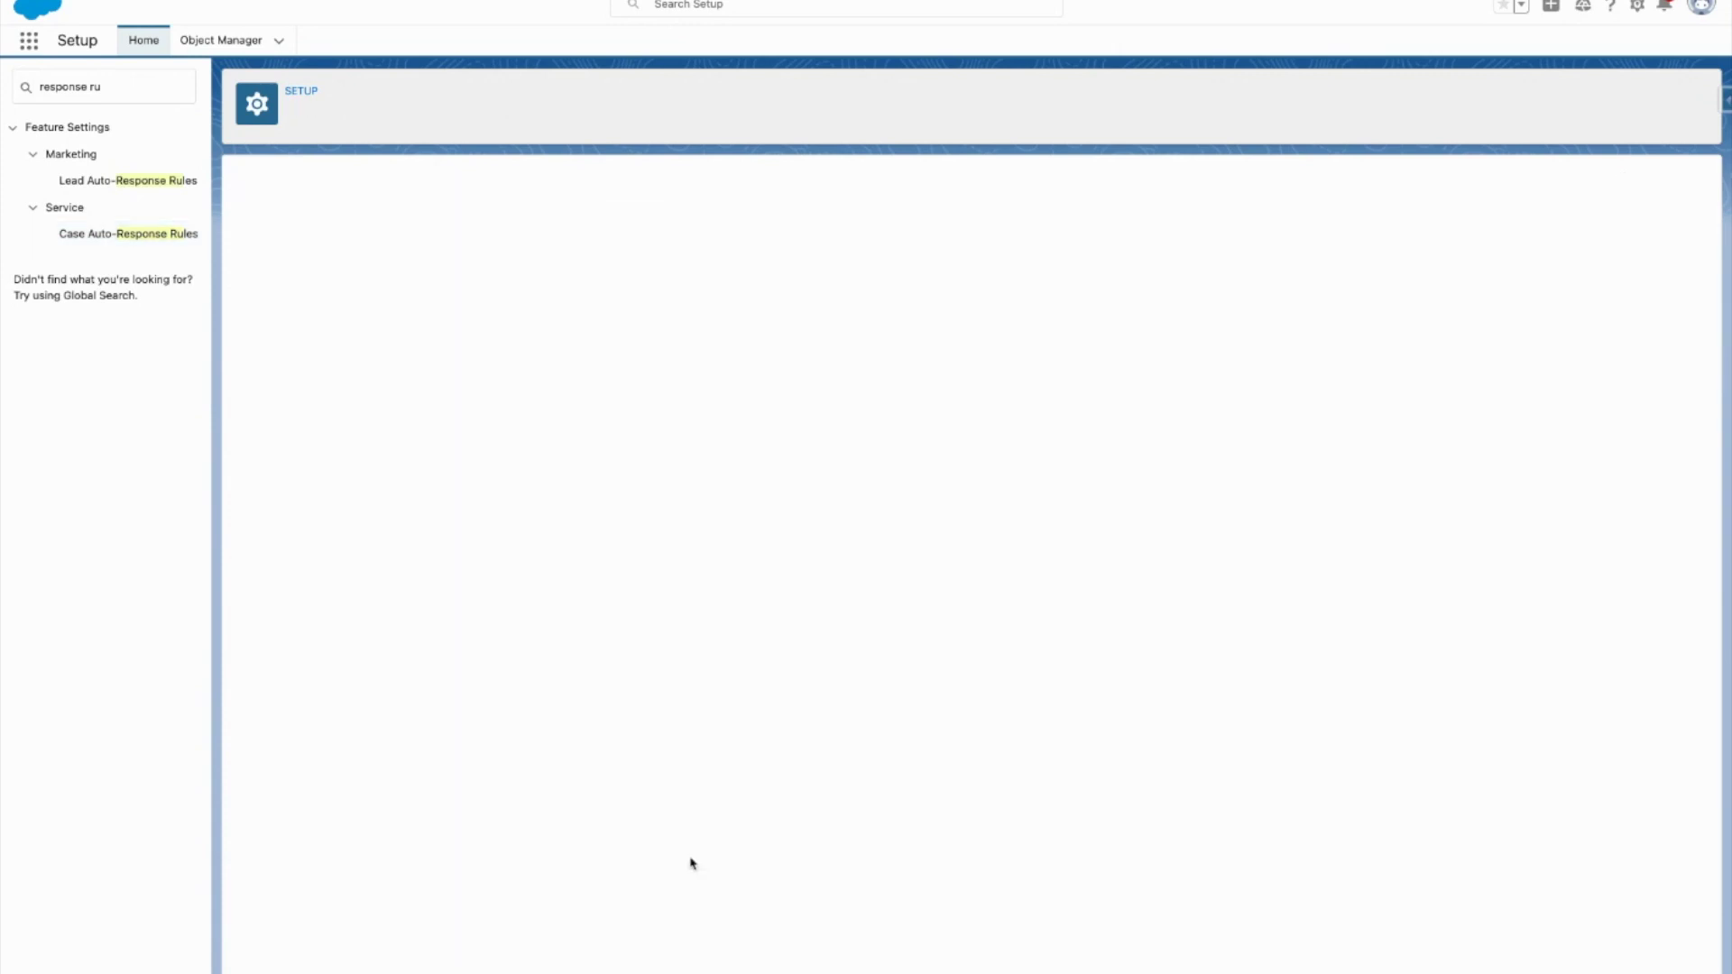